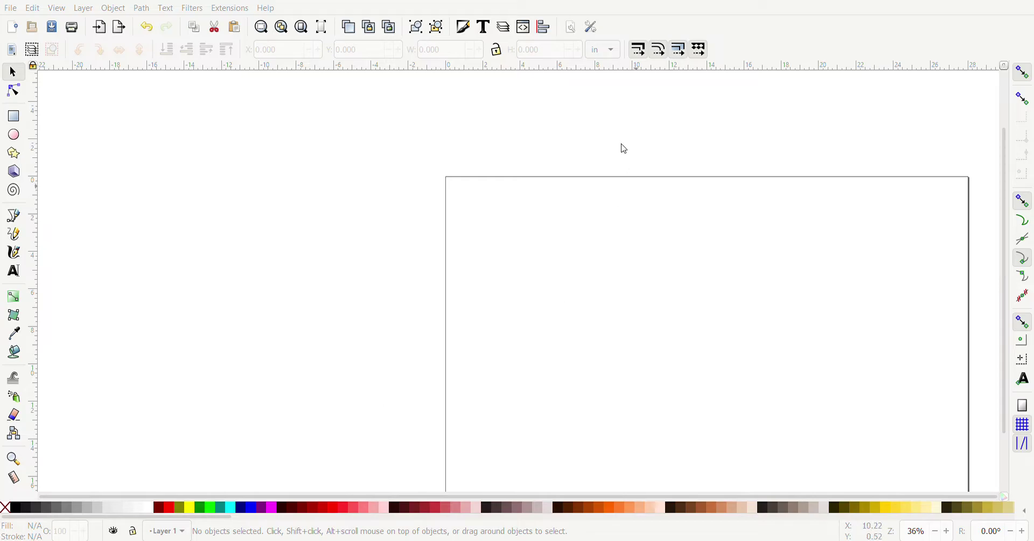
Step: Import the Custom Metal MKE skyline logo into the document and place it on the page
scroll(642, 217, "down", 1, "ctrl")
scroll(642, 217, "down", 4, "ctrl")
left_click_drag(655, 304, 582, 266)
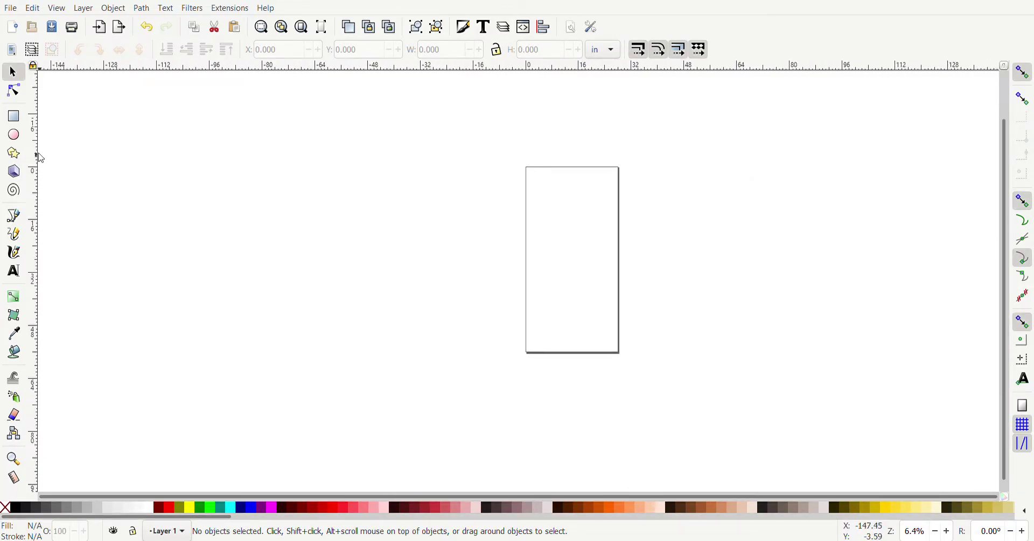
left_click(13, 12)
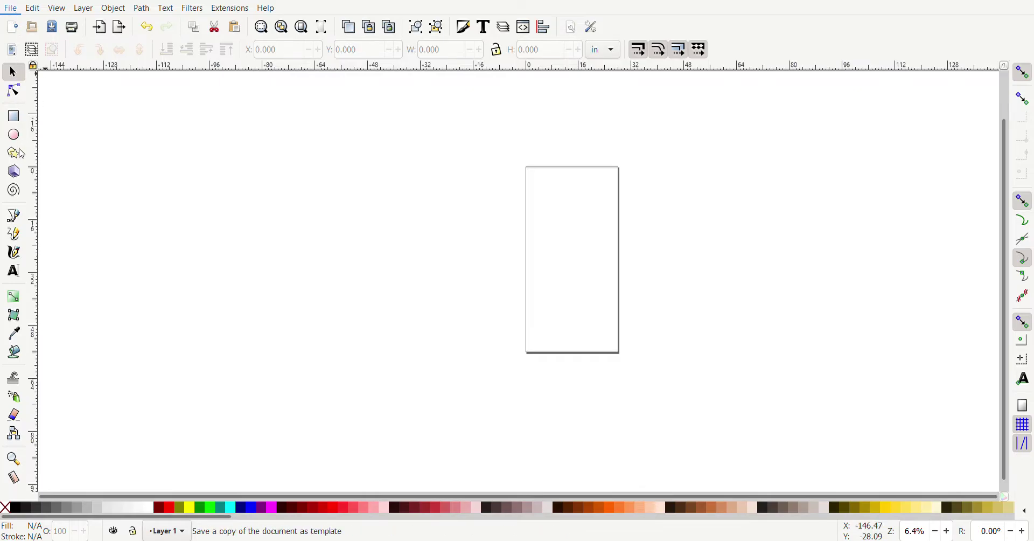
left_click(25, 161)
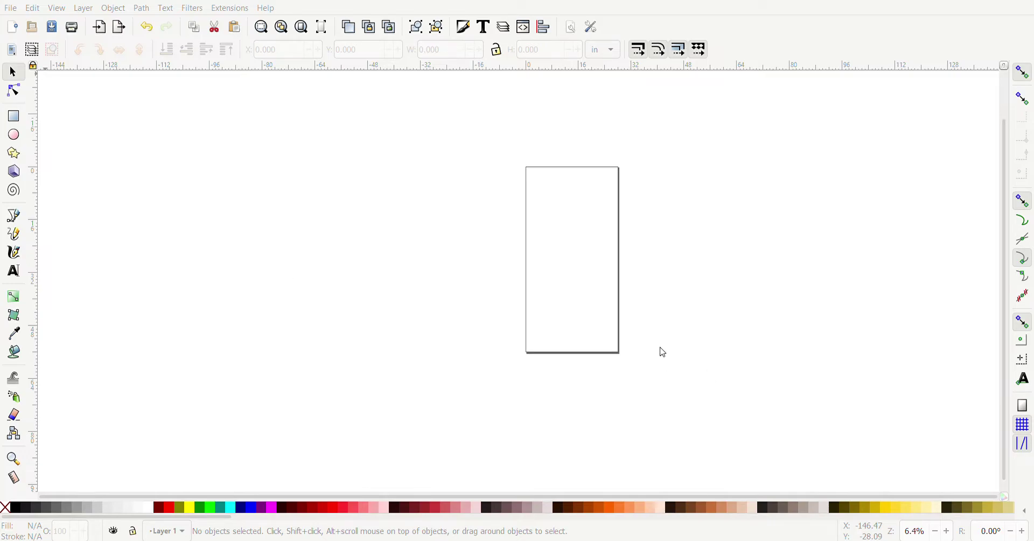
left_click_drag(381, 262, 581, 255)
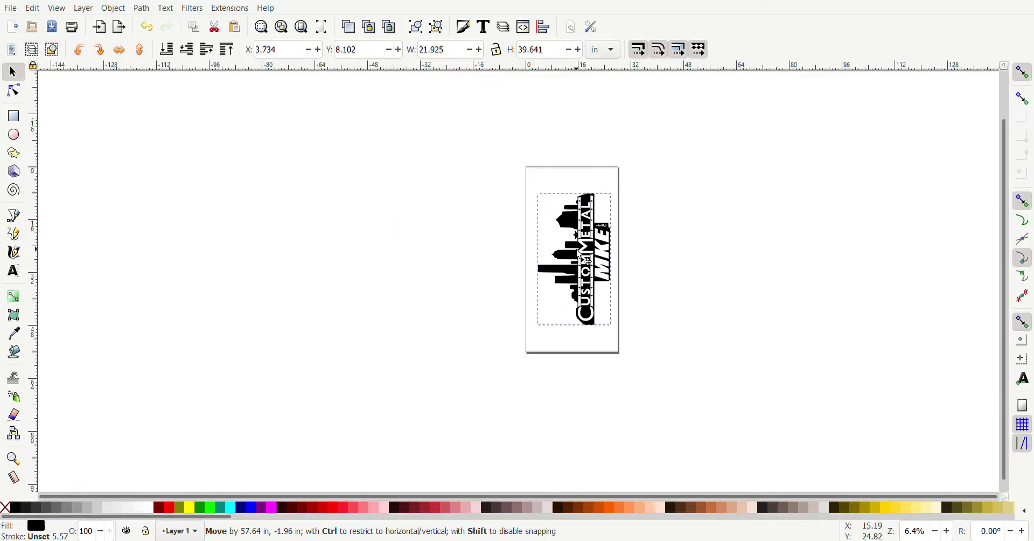
Step: Resize the logo to 27 in wide and 48 in high and move it inside the page boundary
scroll(560, 250, "up", 2)
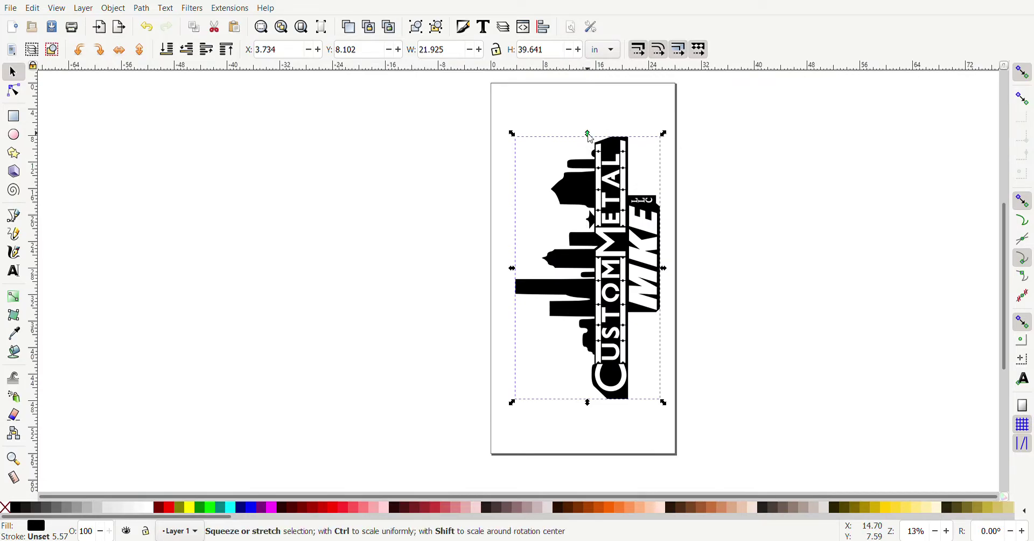
left_click(460, 55)
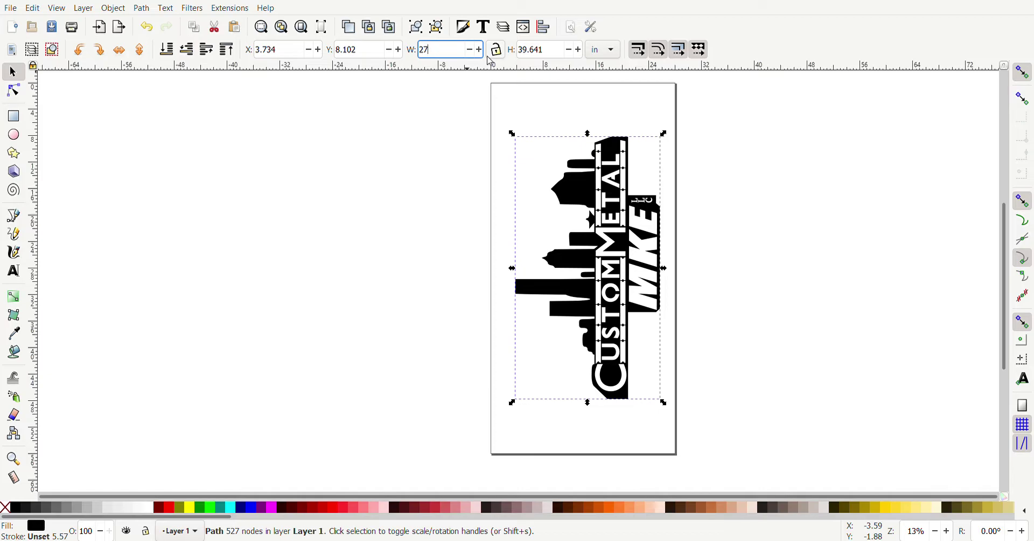
key("Tab")
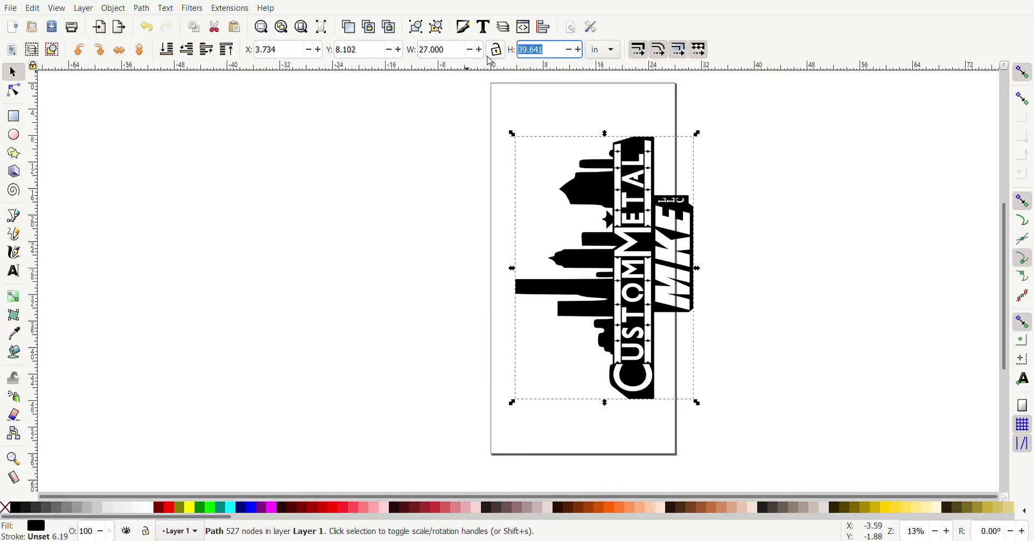
type("48")
key("Return")
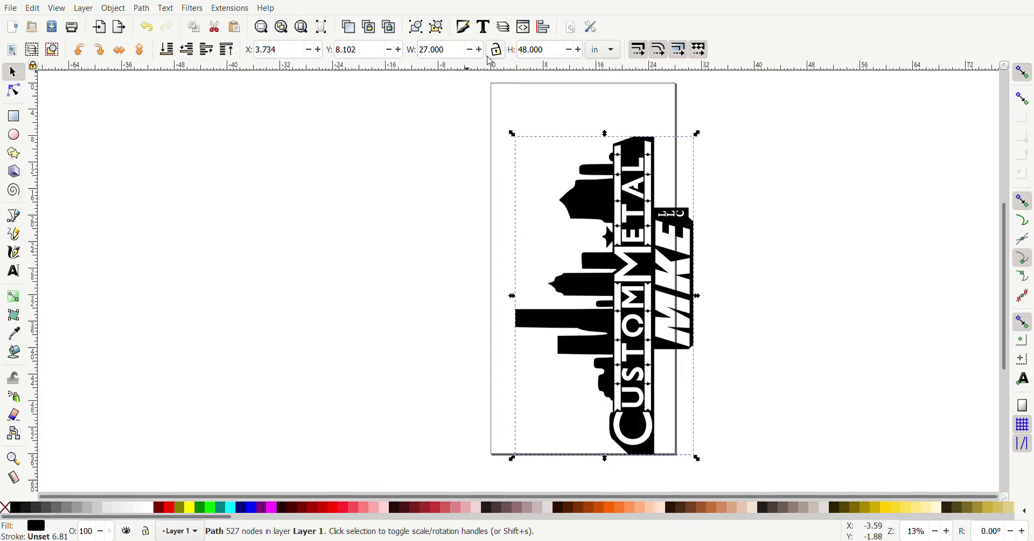
left_click_drag(598, 185, 581, 158)
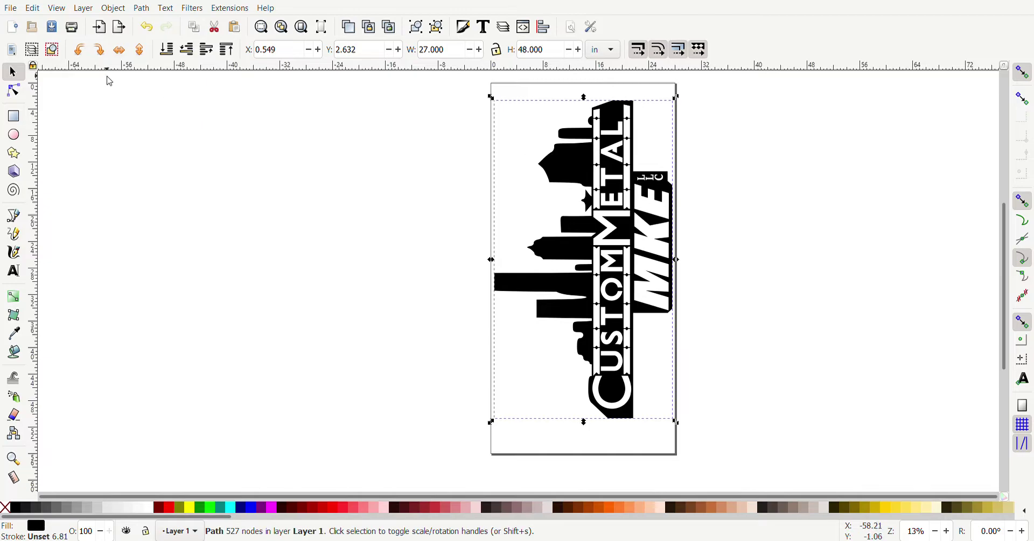
Step: Rotate the logo 90 degrees clockwise and back counter-clockwise, twice
left_click(100, 52)
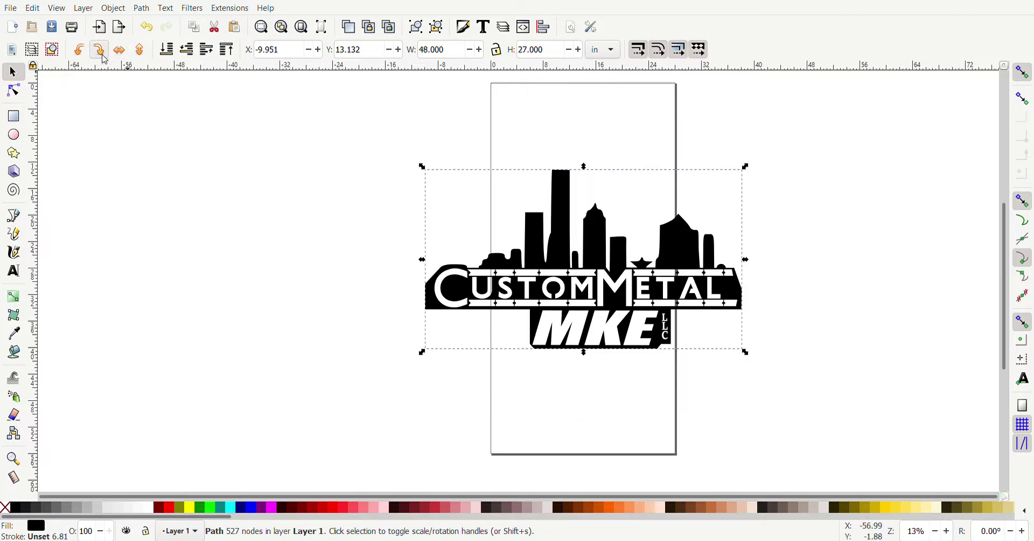
left_click(80, 50)
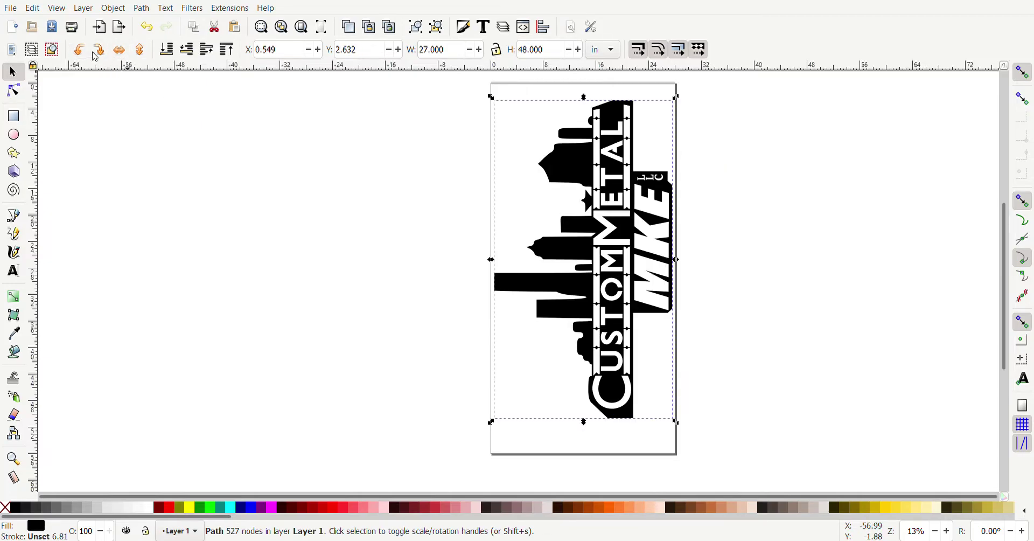
left_click(99, 50)
left_click(81, 50)
Step: Reposition the logo on the page and set its Y position to 0 in
mouse_move(580, 173)
left_mouse_down()
mouse_move(583, 161)
mouse_move(583, 181)
left_mouse_up()
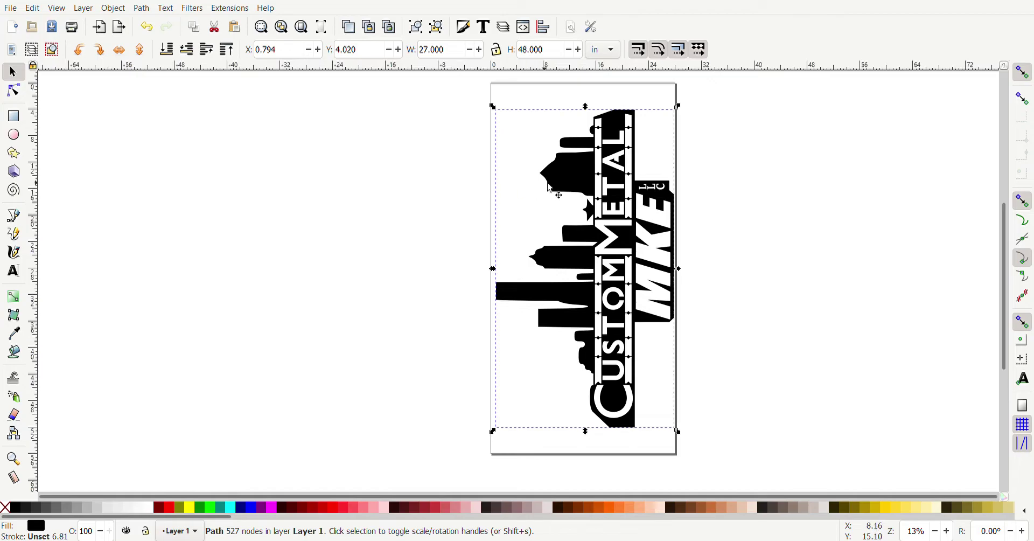
mouse_move(567, 173)
left_mouse_down()
mouse_move(570, 144)
mouse_move(568, 155)
left_mouse_up()
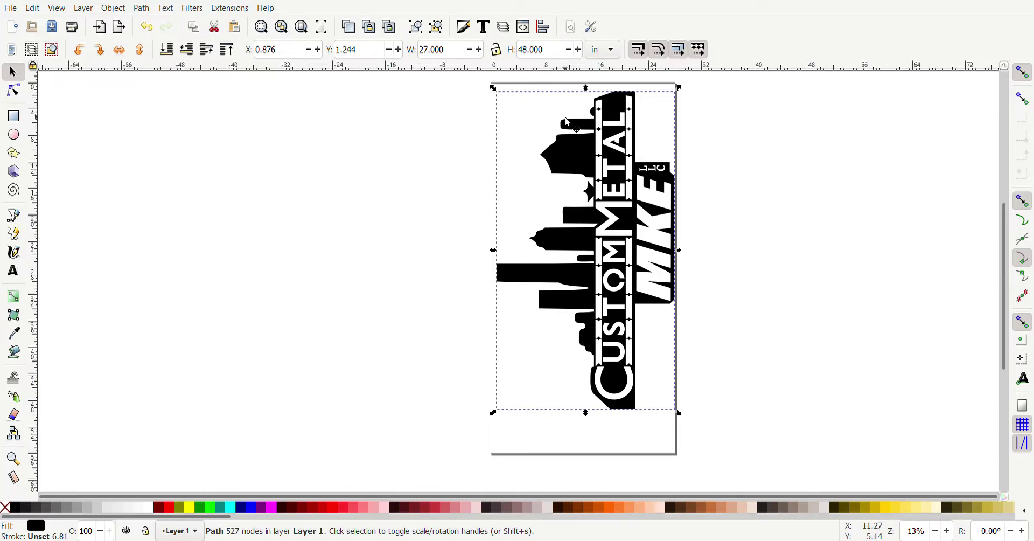
left_click(387, 52)
double_click(387, 52)
type("0")
key("Return")
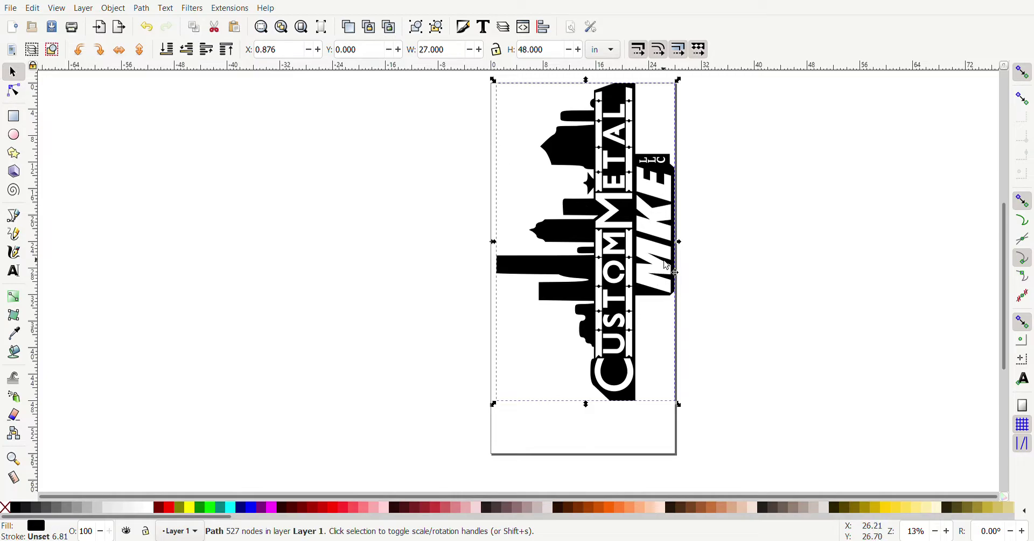
Step: Set the logo's X position to 0 in so it starts at the page's left edge
scroll(675, 264, "up", 3, "ctrl")
scroll(675, 260, "up", 1, "ctrl")
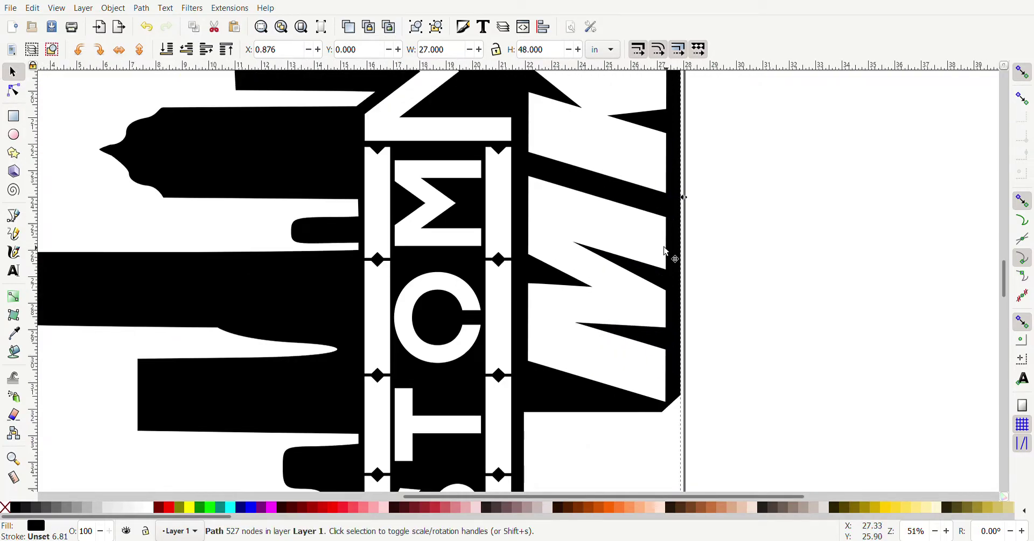
left_click(294, 51)
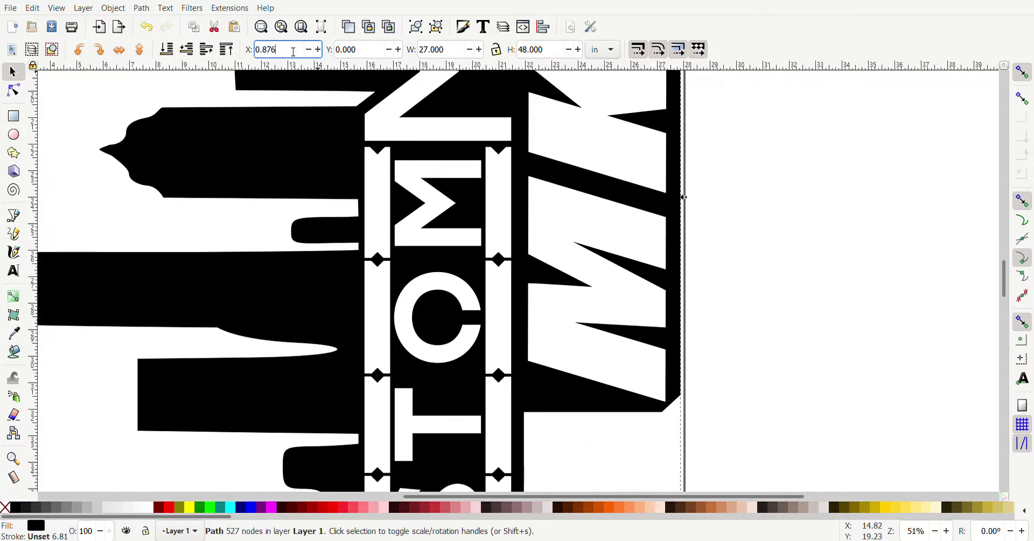
double_click(294, 51)
type("0")
key("Return")
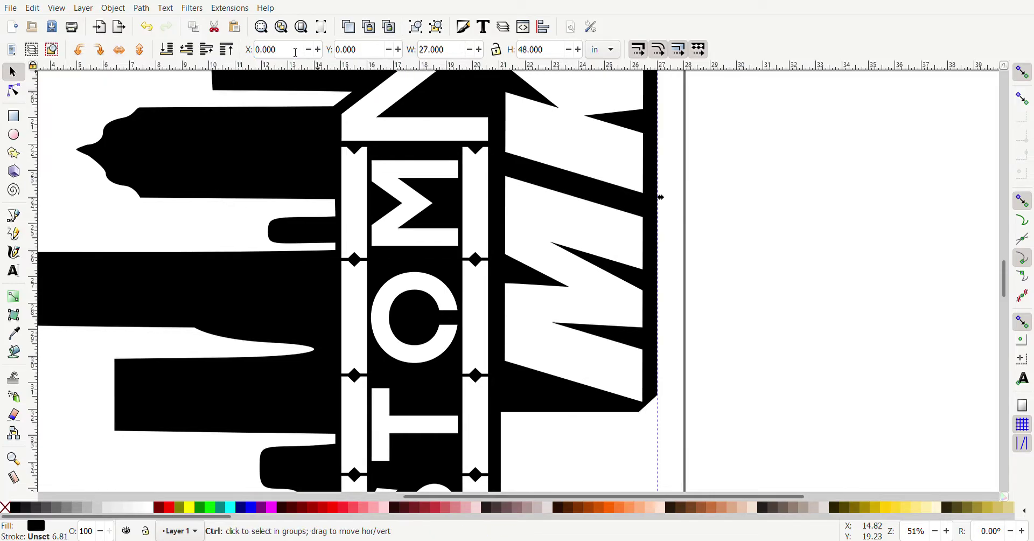
Step: Switch the canvas display to outline mode so the logo shows only its paths
scroll(197, 141, "right", 6)
scroll(197, 141, "left", 2)
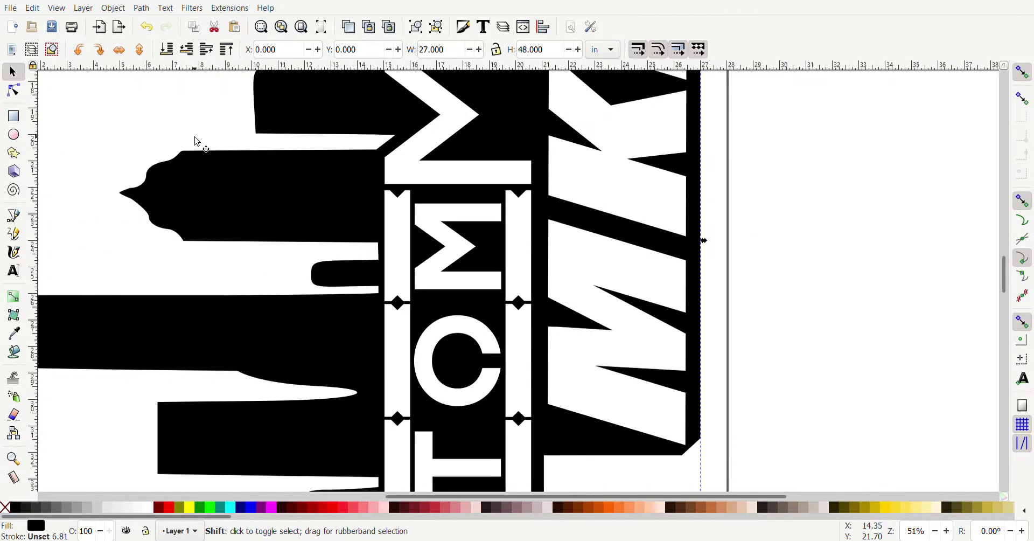
scroll(197, 143, "up", 4)
scroll(197, 145, "down", 6)
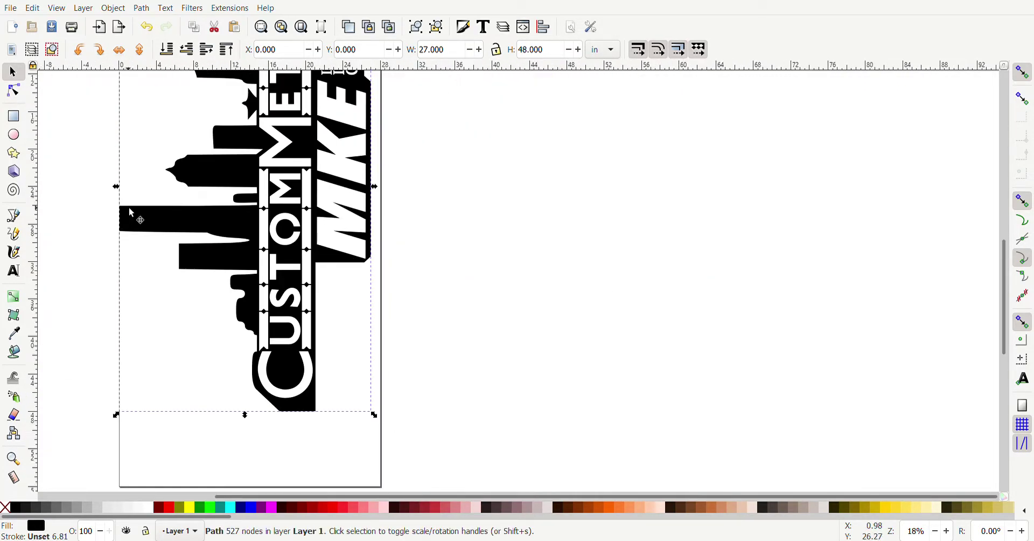
scroll(173, 173, "up", 3)
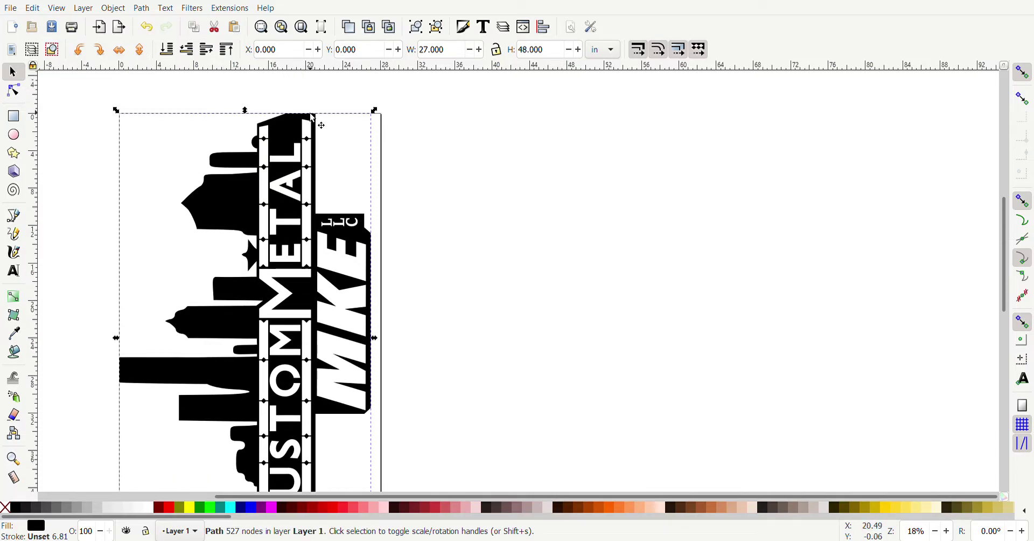
scroll(303, 143, "down", 1)
scroll(303, 144, "down", 3)
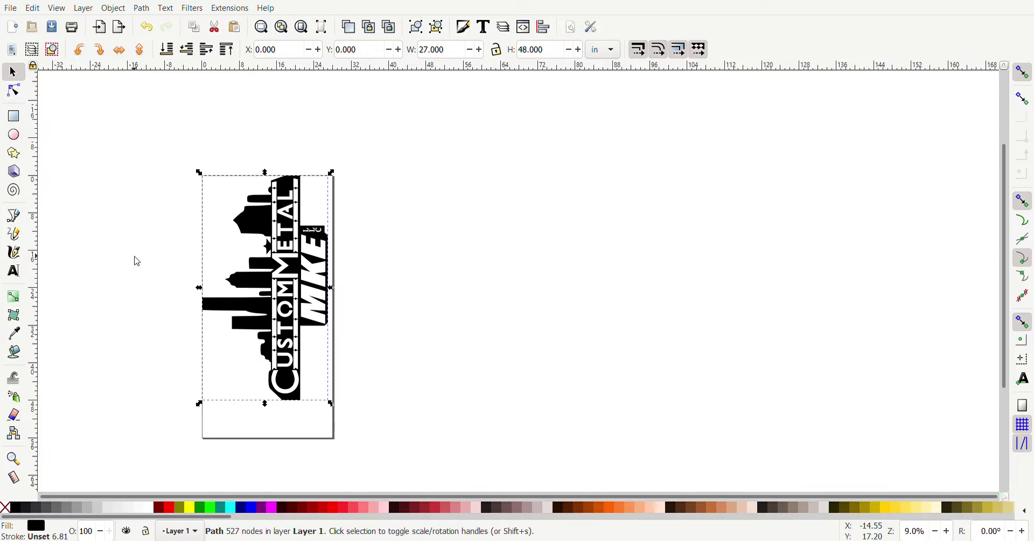
key("ctrl+KP_5")
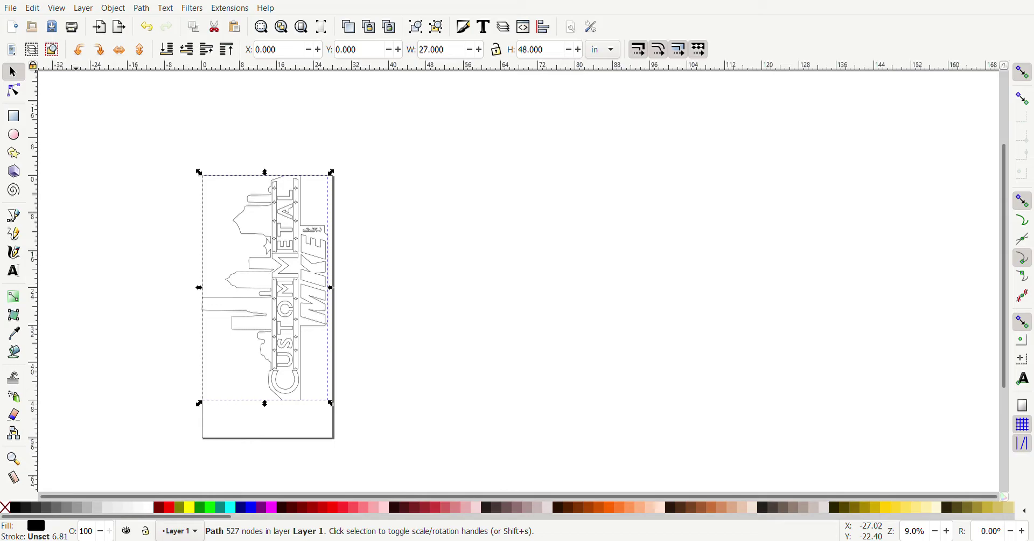
scroll(178, 293, "up", 2)
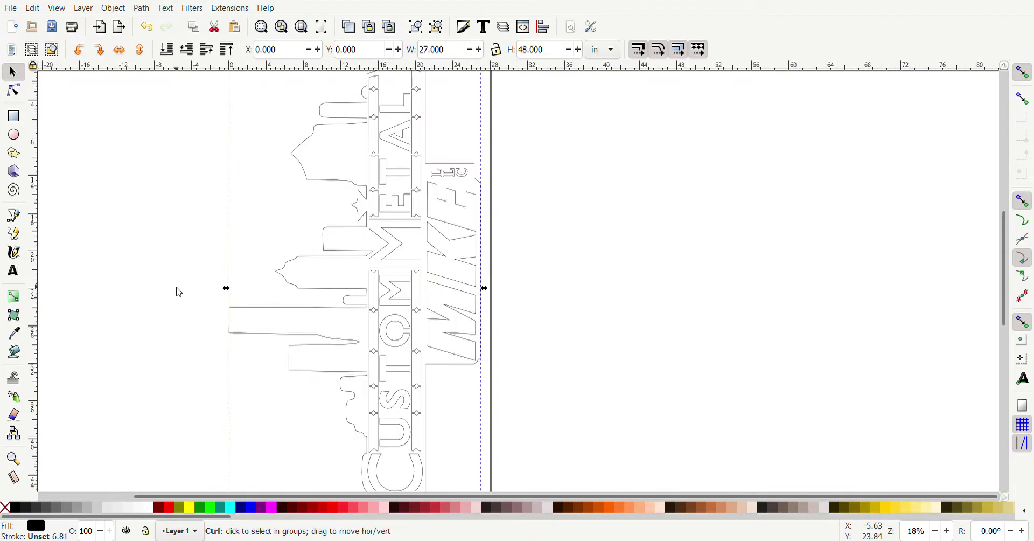
scroll(166, 286, "down", 1)
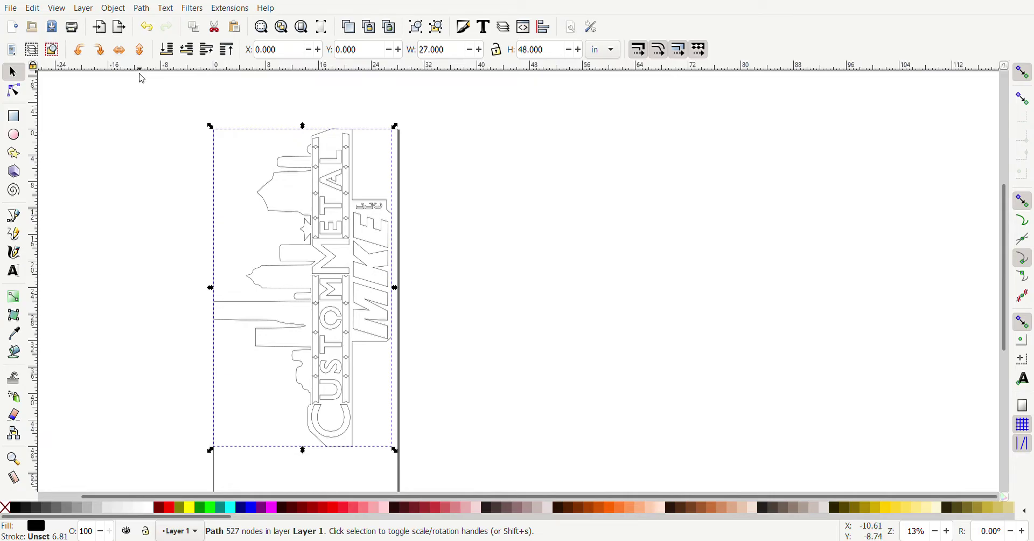
Step: Add a horizontal guideline across the logo and shift it to about 24.6 in
left_click_drag(151, 73, 141, 299)
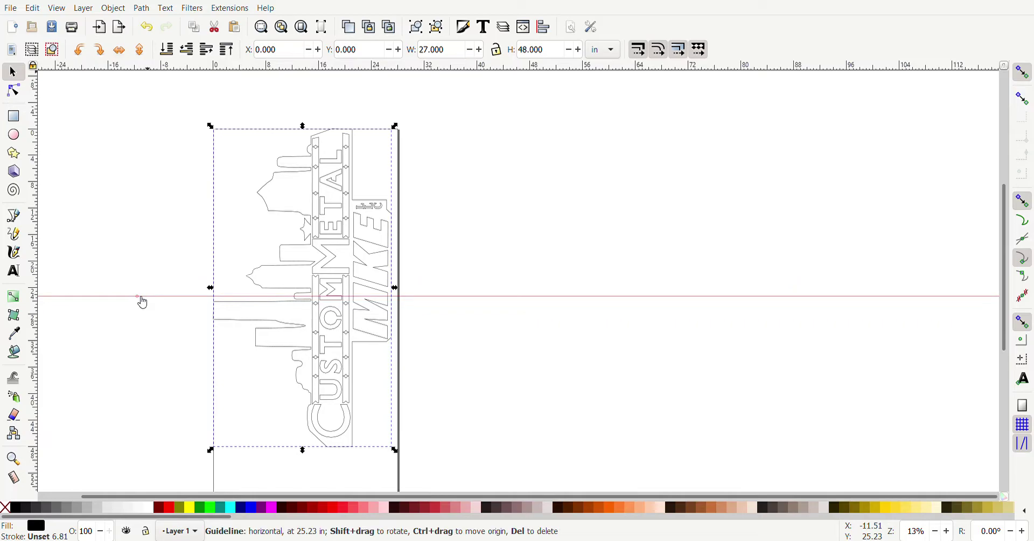
scroll(111, 300, "up", 3)
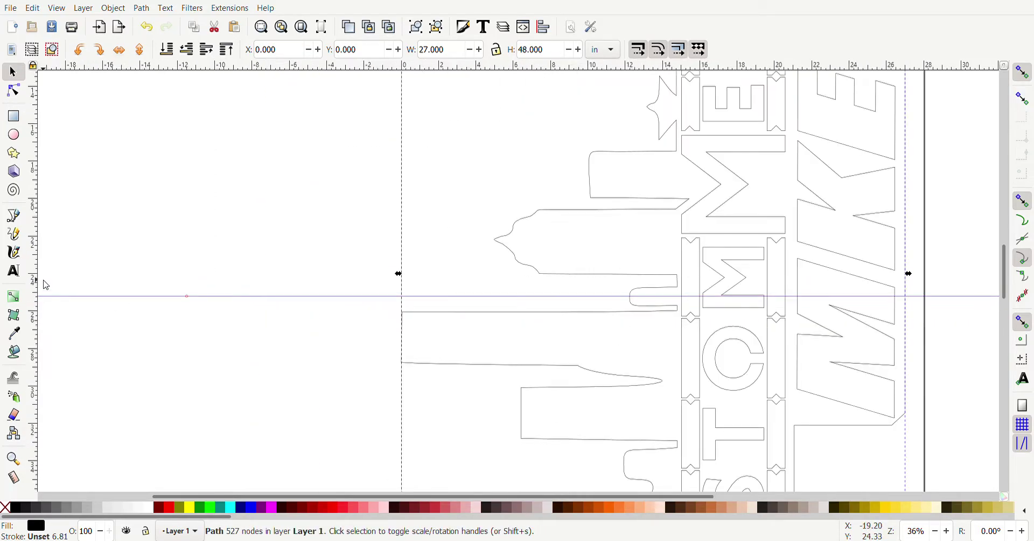
scroll(63, 299, "up", 9)
scroll(168, 305, "up", 4)
left_click_drag(175, 411, 171, 377)
Step: Move the horizontal guideline to exactly 24 in on the vertical ruler
scroll(189, 215, "down", 12)
scroll(185, 165, "up", 4)
scroll(185, 166, "up", 20)
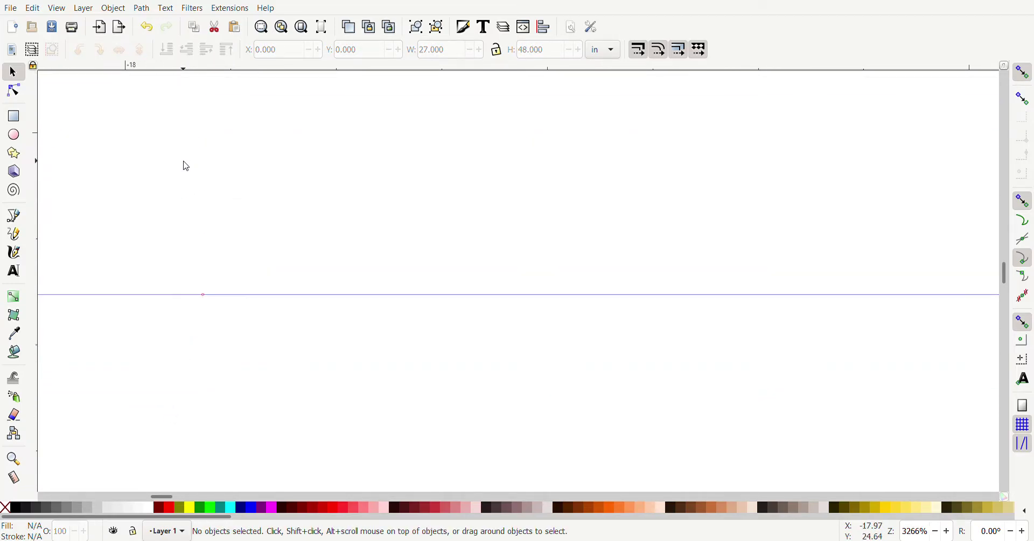
scroll(186, 166, "down", 2)
scroll(185, 166, "down", 4)
scroll(185, 168, "down", 1)
scroll(183, 171, "up", 4)
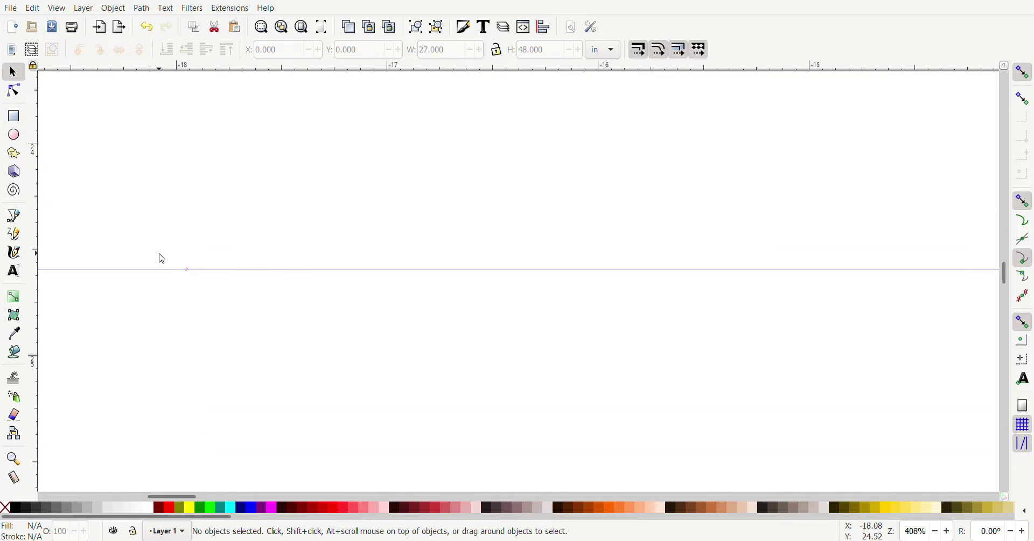
left_click_drag(166, 270, 167, 150)
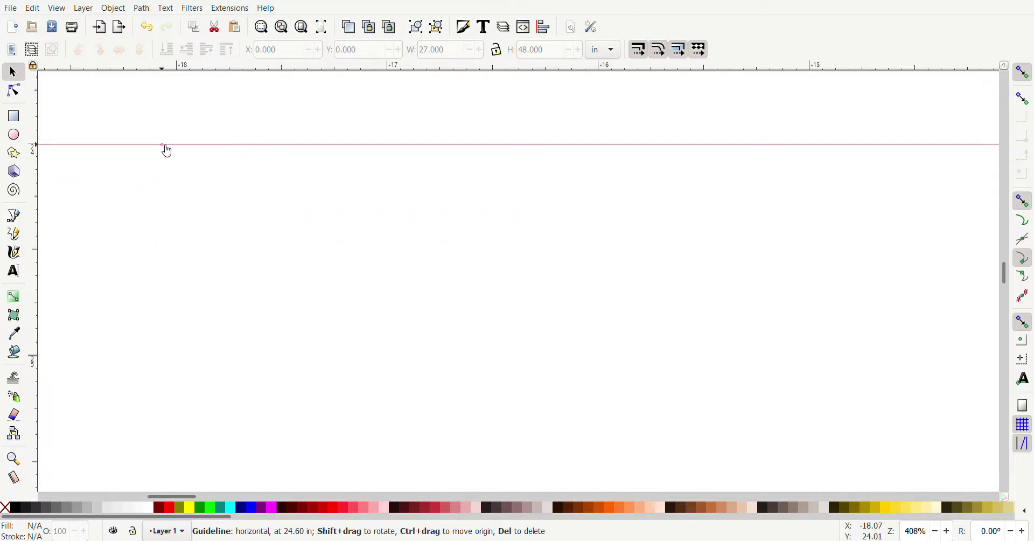
left_click_drag(167, 150, 166, 148)
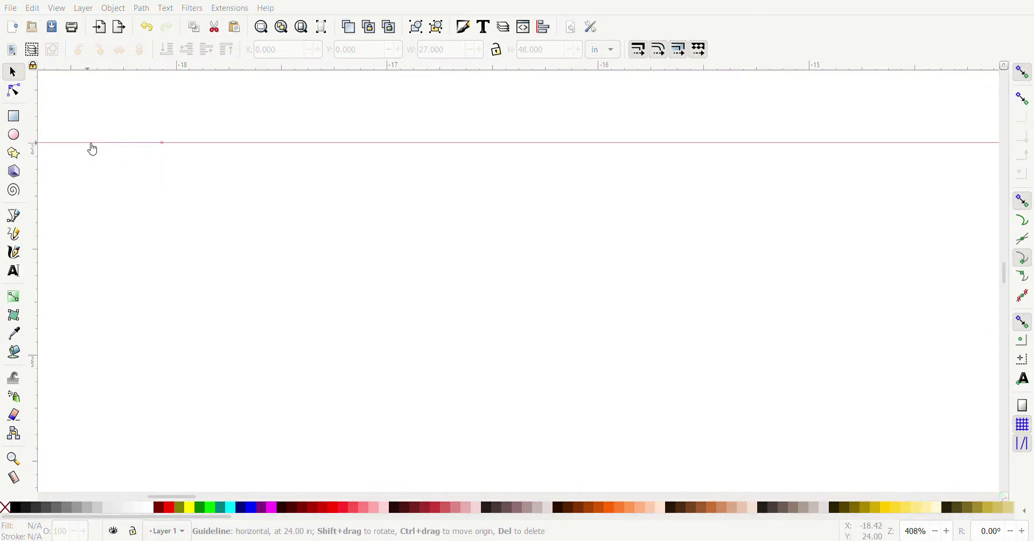
Step: Examine where the 24 in guideline crosses the logo's lettering and skyline outlines
scroll(299, 238, "down", 9)
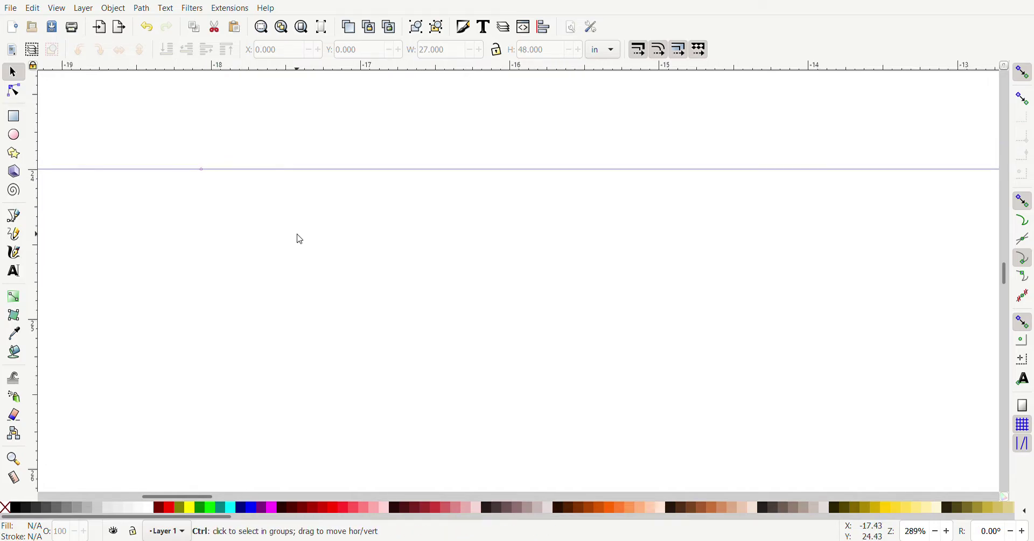
scroll(356, 258, "down", 3)
scroll(369, 274, "up", 6)
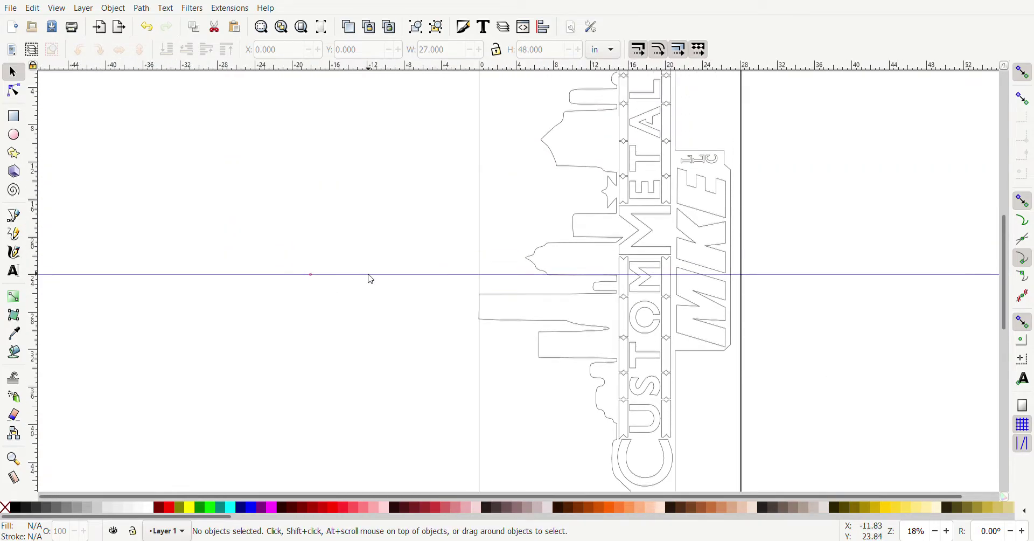
scroll(279, 243, "down", 2)
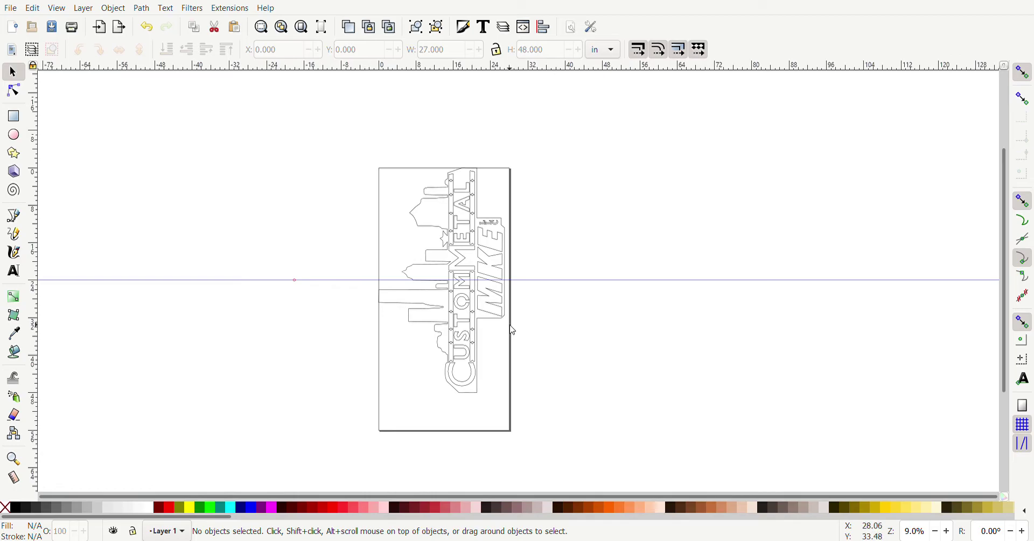
scroll(463, 300, "up", 5, "ctrl")
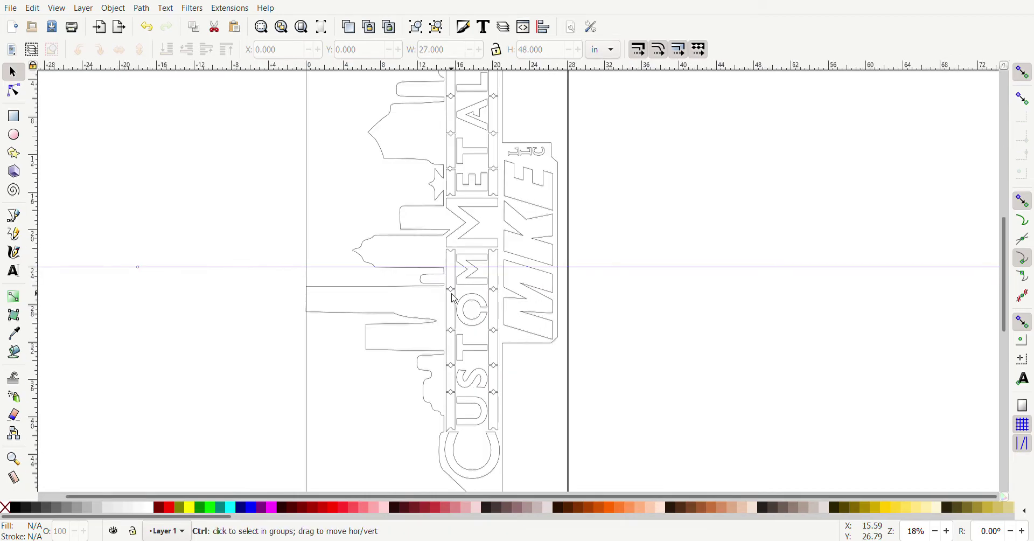
scroll(349, 273, "up", 3, "ctrl")
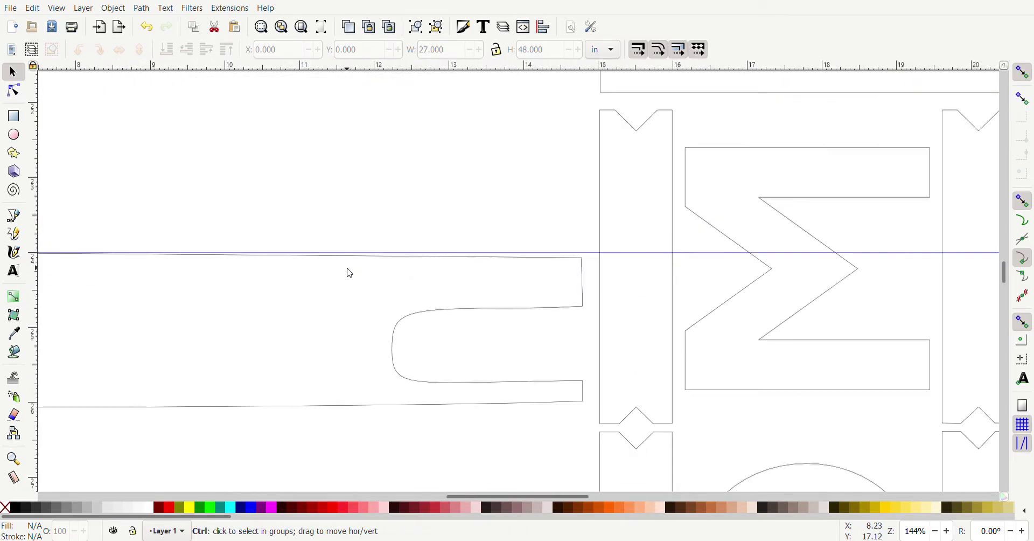
scroll(349, 272, "up", 1, "ctrl")
scroll(349, 273, "down", 4, "ctrl")
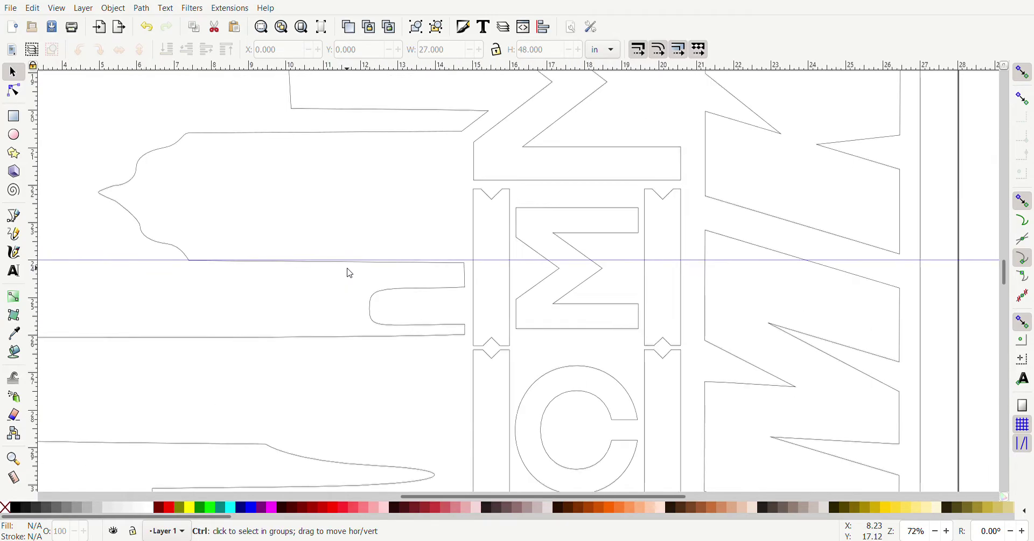
scroll(350, 274, "down", 1, "ctrl")
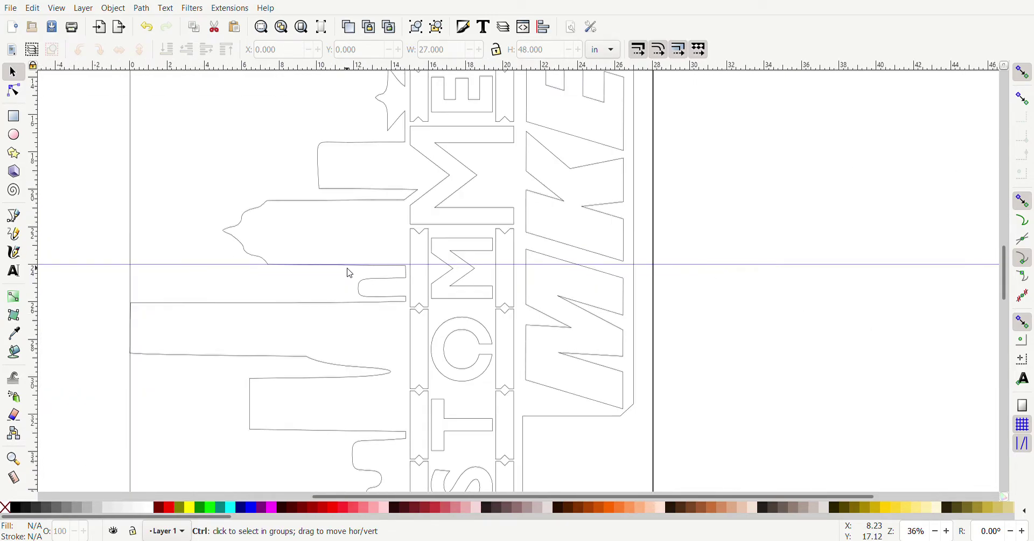
scroll(299, 264, "up", 2, "ctrl")
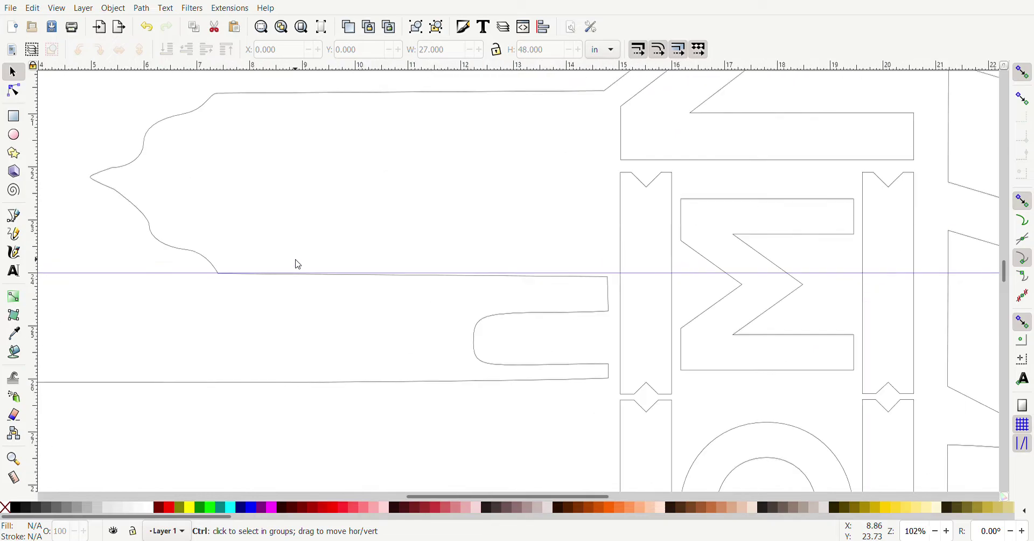
scroll(298, 264, "down", 1, "ctrl")
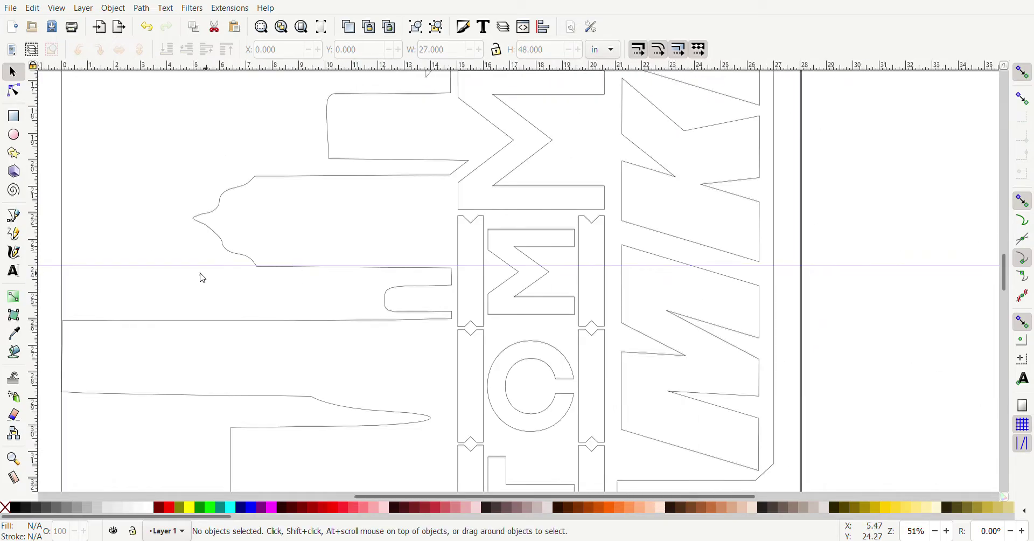
Step: Move the horizontal guideline to exactly 23 in on the vertical ruler
left_click_drag(132, 273, 133, 246)
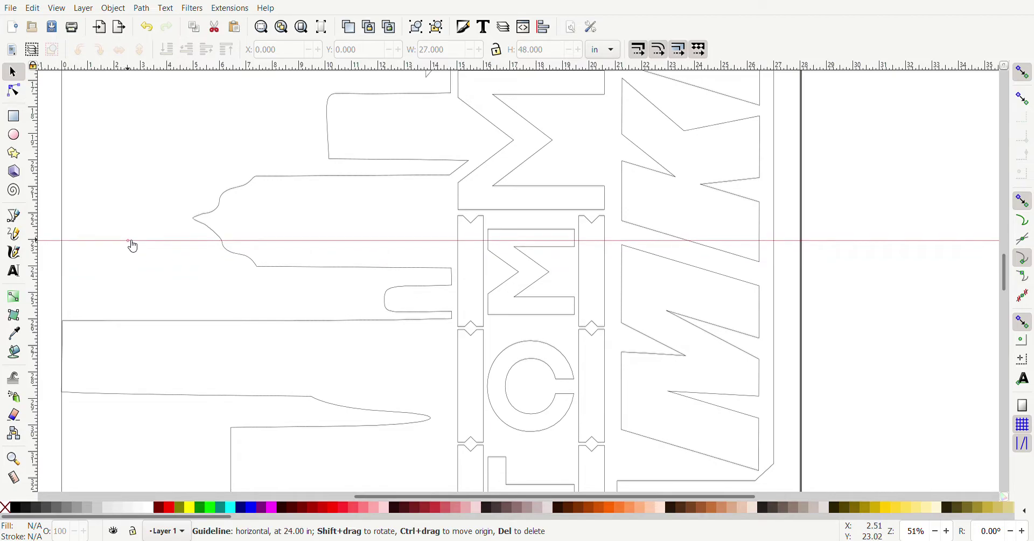
left_click_drag(133, 246, 131, 242)
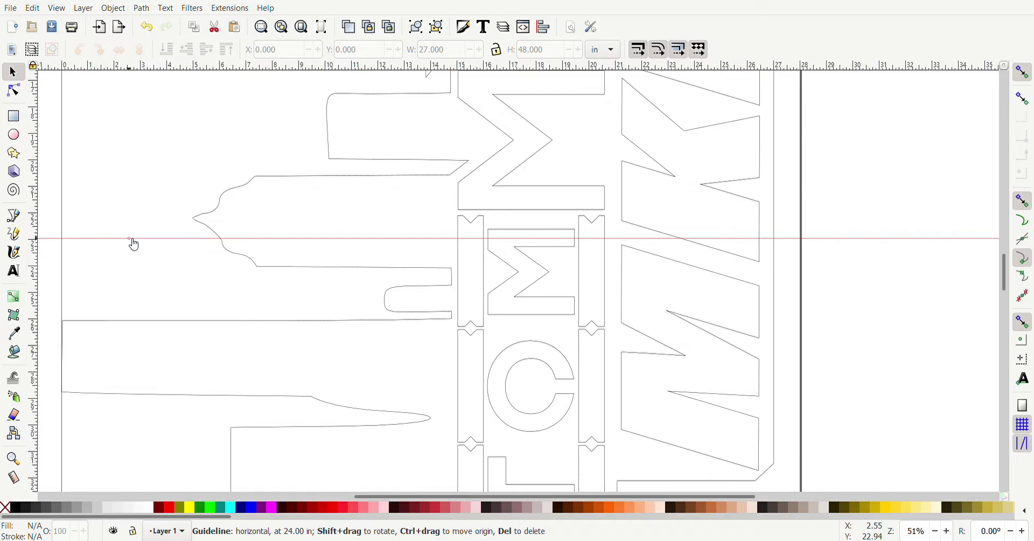
scroll(106, 251, "up", 5, "ctrl")
scroll(109, 253, "up", 5, "ctrl")
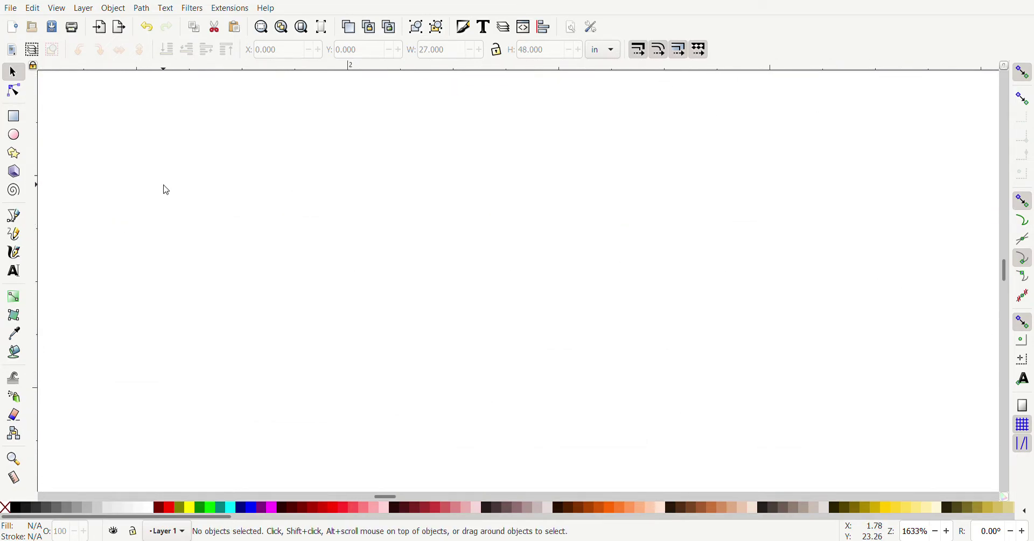
scroll(164, 206, "up", 5)
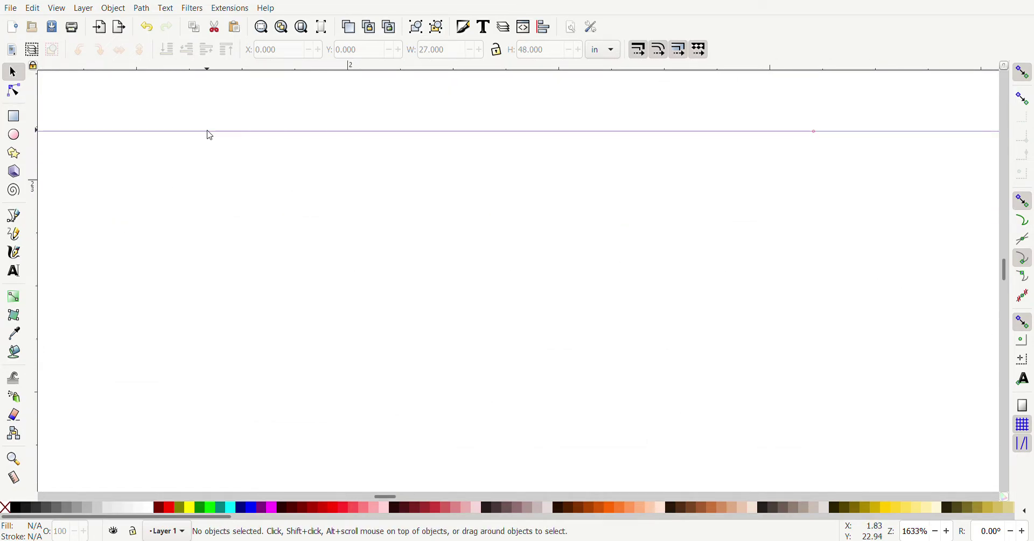
left_click_drag(211, 131, 205, 184)
scroll(205, 185, "down", 12, "ctrl")
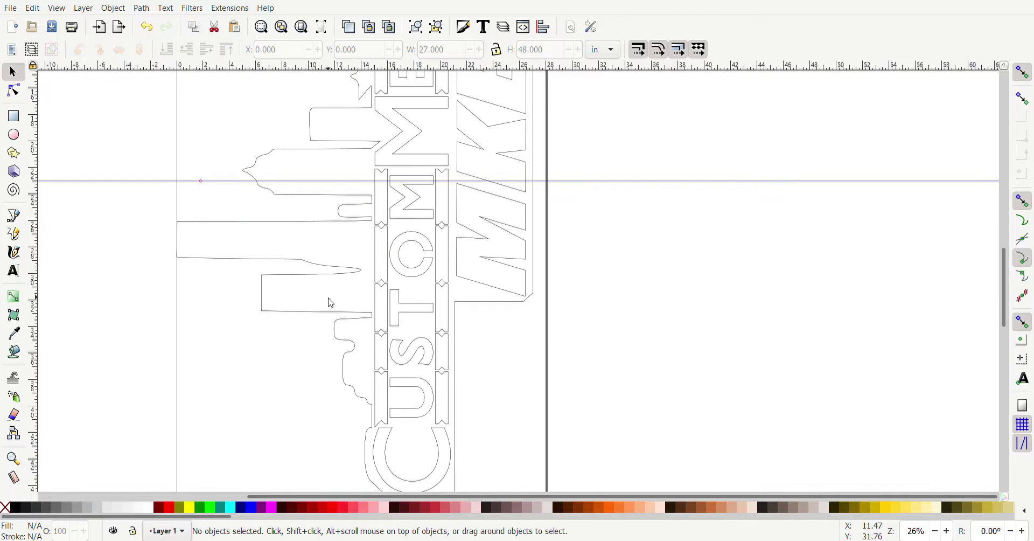
scroll(341, 297, "down", 3, "ctrl")
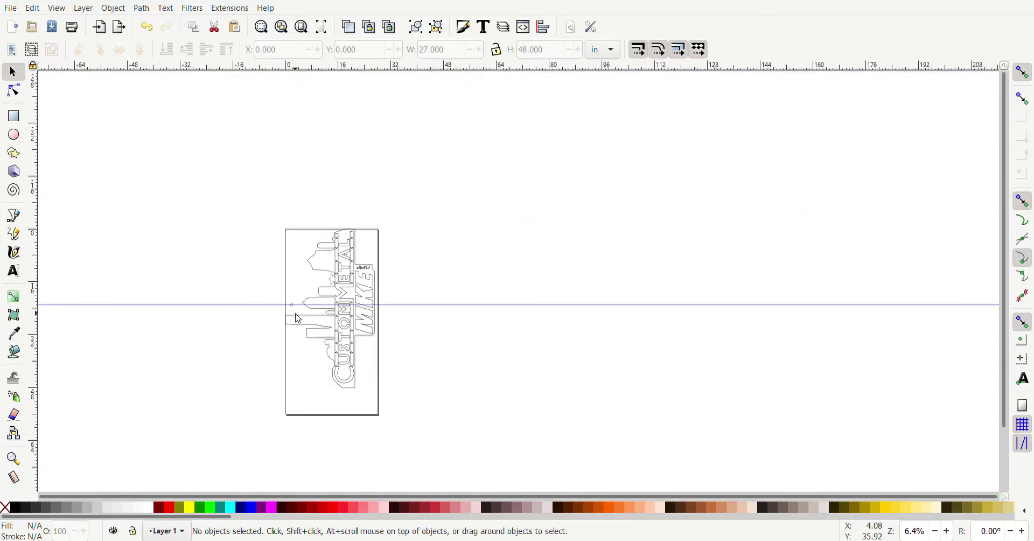
Step: Draw a straight horizontal path about 53 in long along the 23 in guideline, extending past both sides of the logo
scroll(296, 315, "up", 2, "ctrl")
scroll(305, 334, "down", 3)
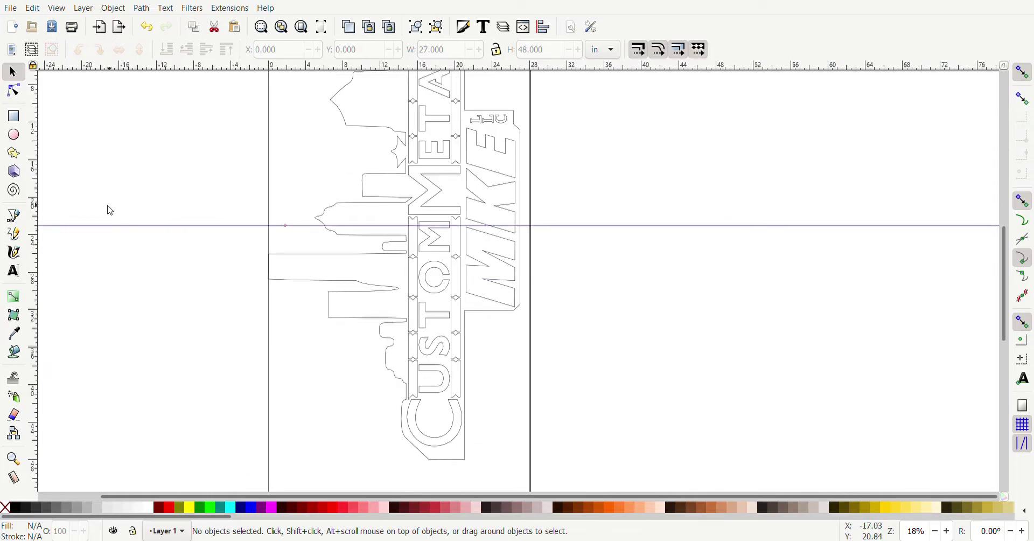
left_click(13, 216)
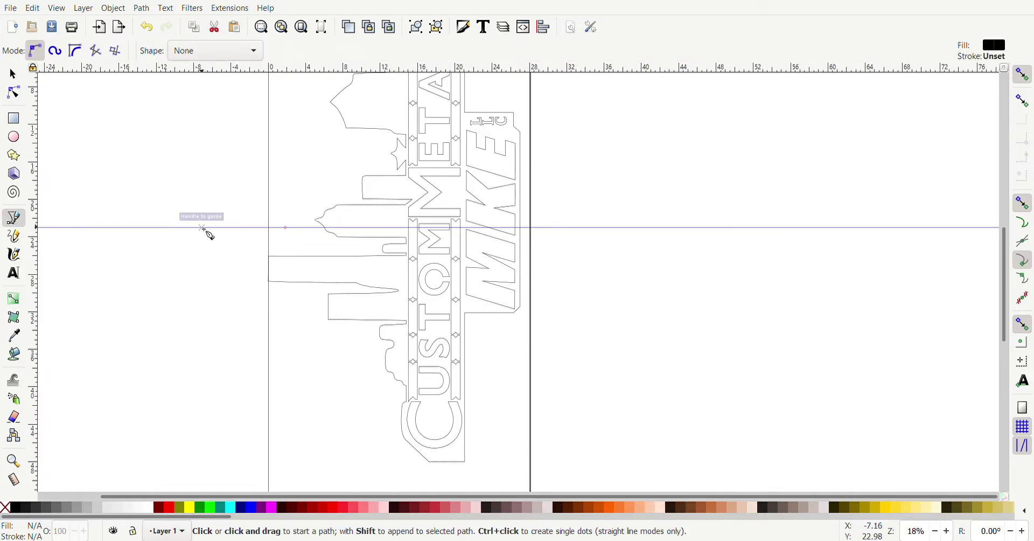
left_click(203, 227)
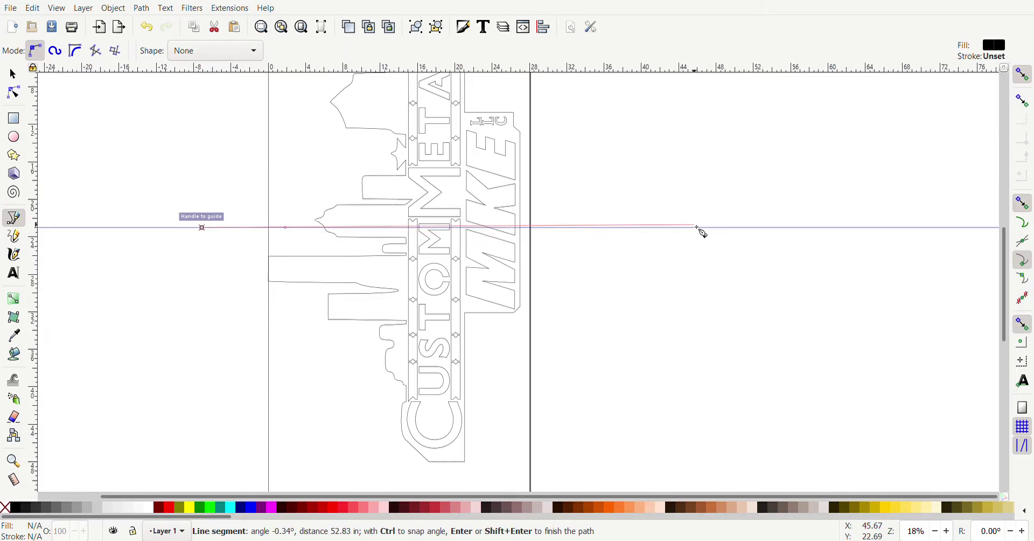
left_click(695, 227)
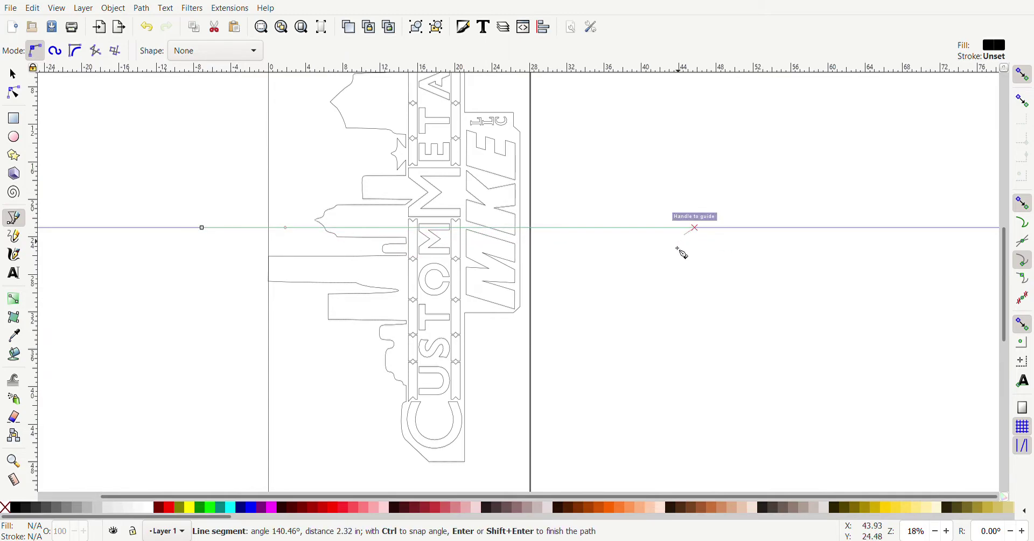
key("Return")
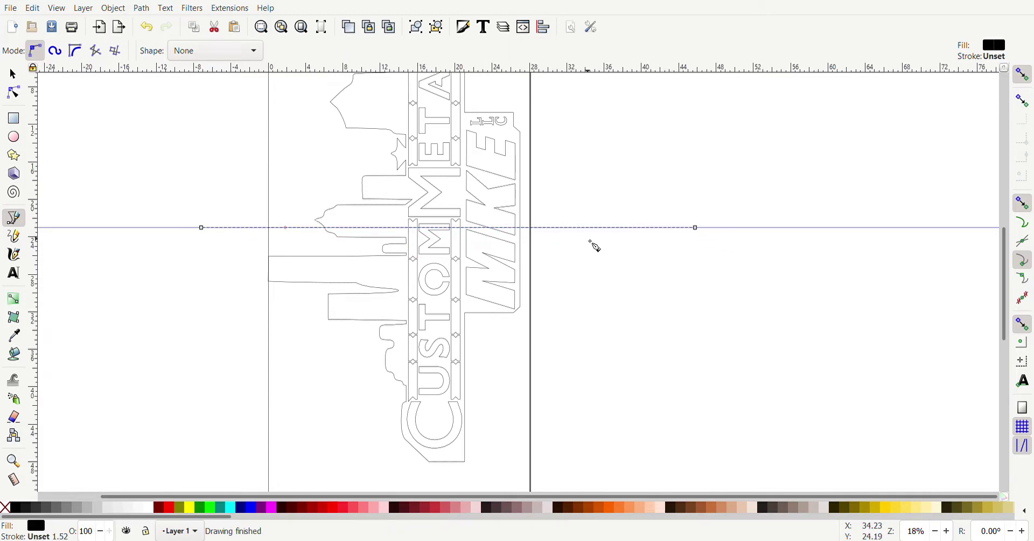
Step: Select the horizontal line together with the logo, then split the logo along the line into separate paths
left_click(19, 80)
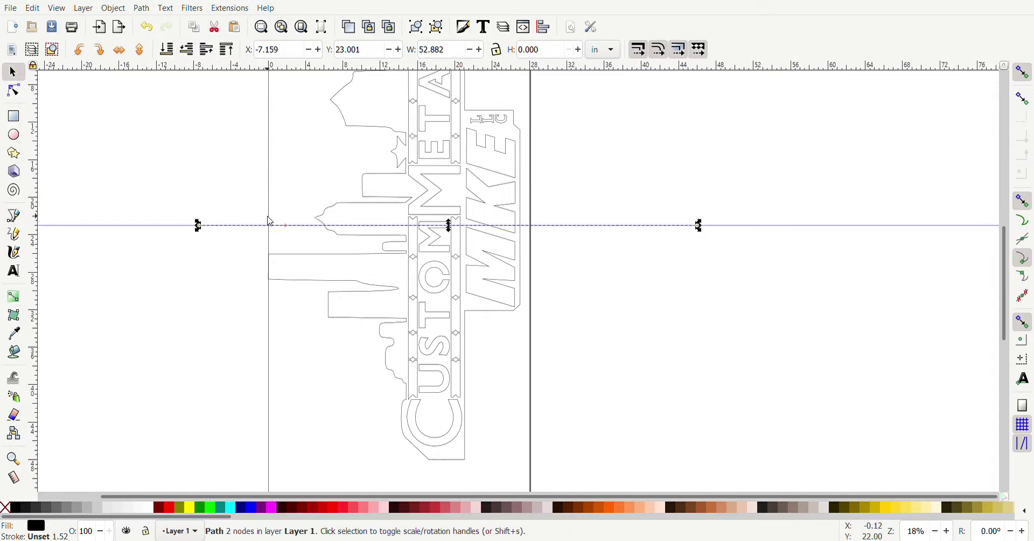
key("shift")
left_click(380, 131, "shift")
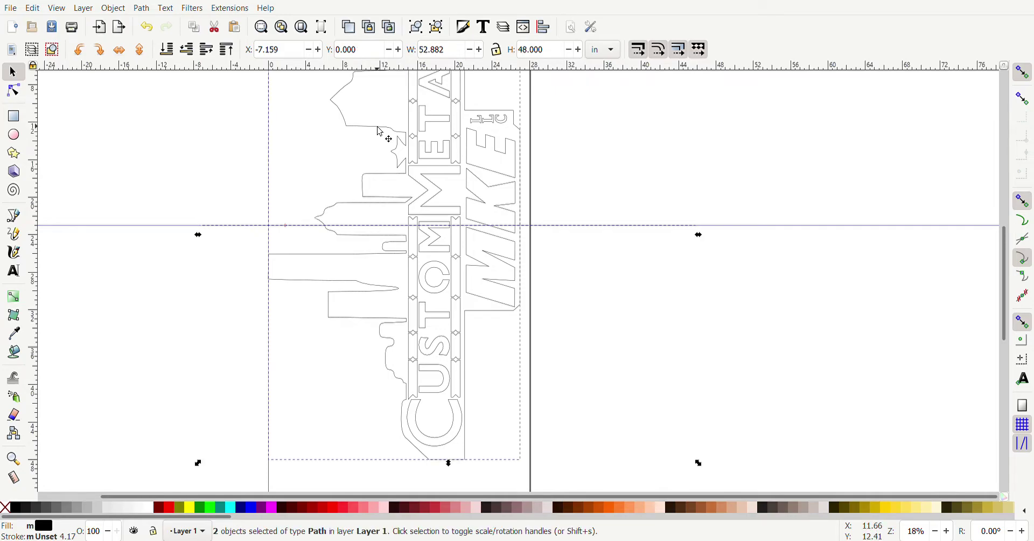
scroll(371, 193, "down", 2)
scroll(379, 179, "down", 1, "ctrl")
scroll(379, 183, "down", 4)
scroll(377, 181, "up", 7)
scroll(378, 182, "up", 1)
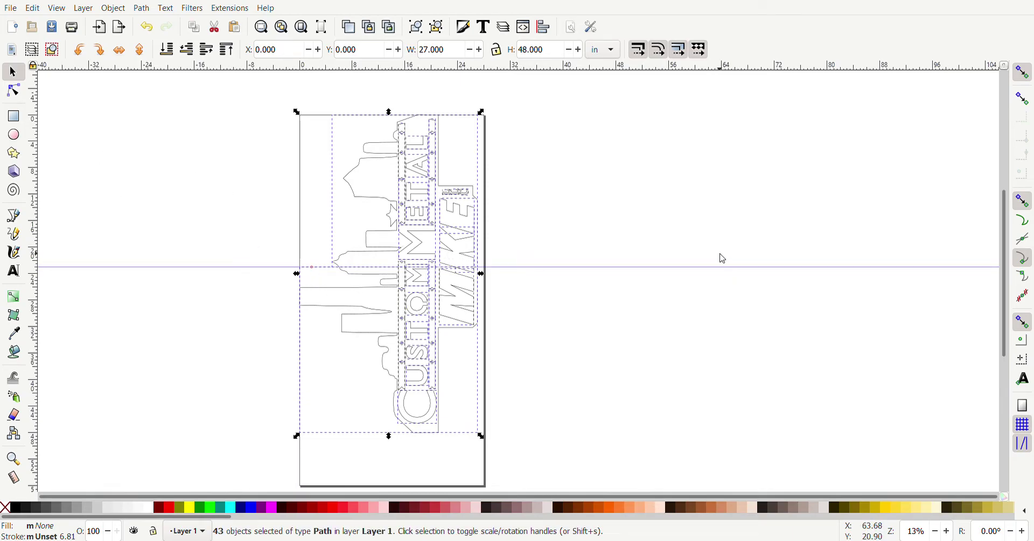
Step: Remove the horizontal guideline from the canvas and inspect the split across the logo
left_click_drag(687, 274, 692, 65)
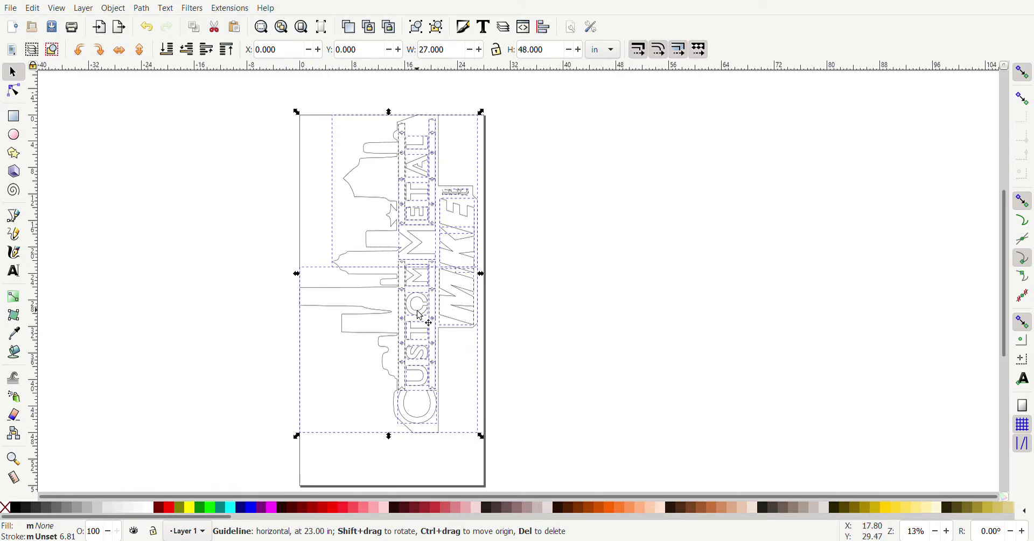
scroll(396, 300, "up", 4)
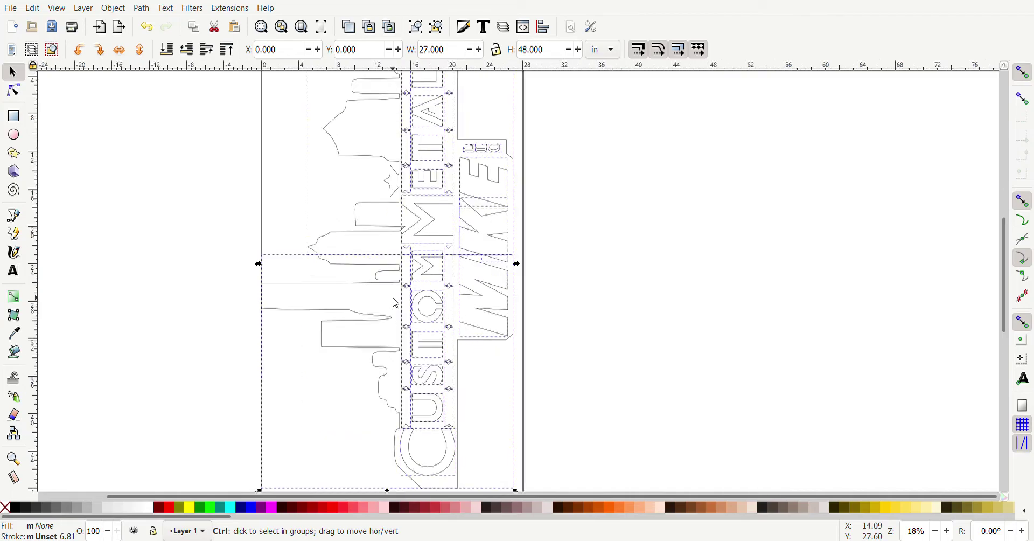
scroll(396, 258, "up", 4)
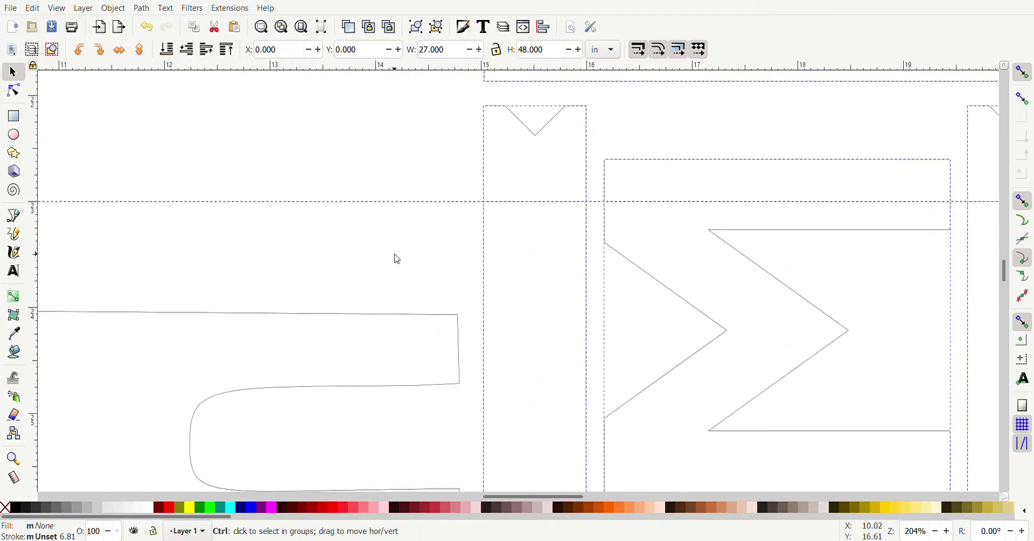
scroll(397, 259, "up", 1)
scroll(397, 259, "down", 7)
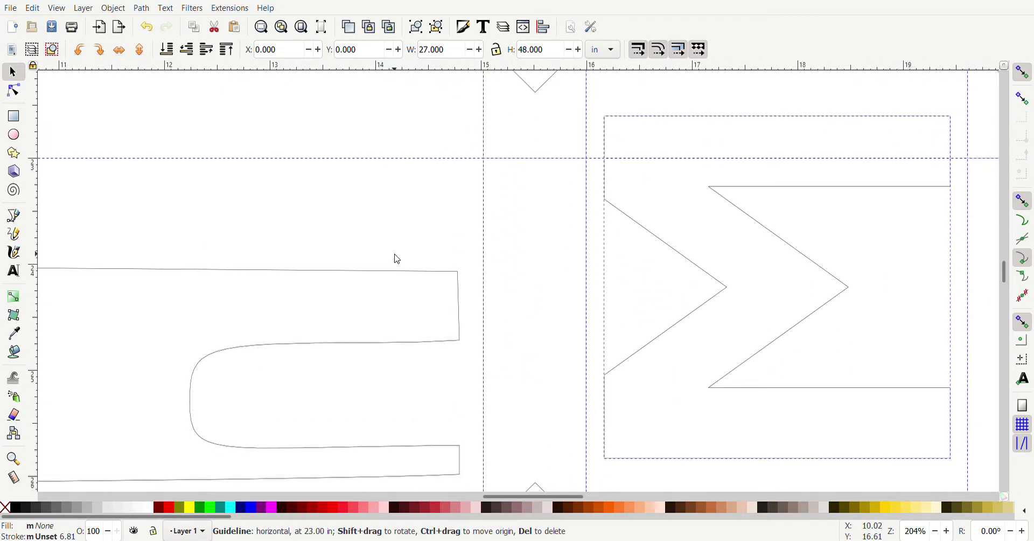
scroll(392, 260, "down", 2)
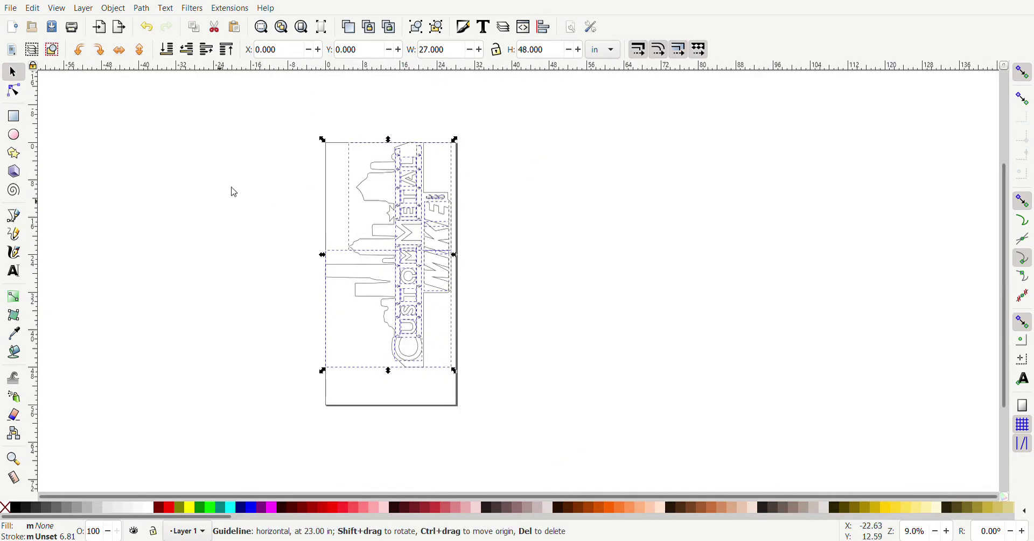
Step: Select all the logo paths above the 23 in split and combine them into a single path
left_click(294, 129)
left_click_drag(294, 128, 545, 253)
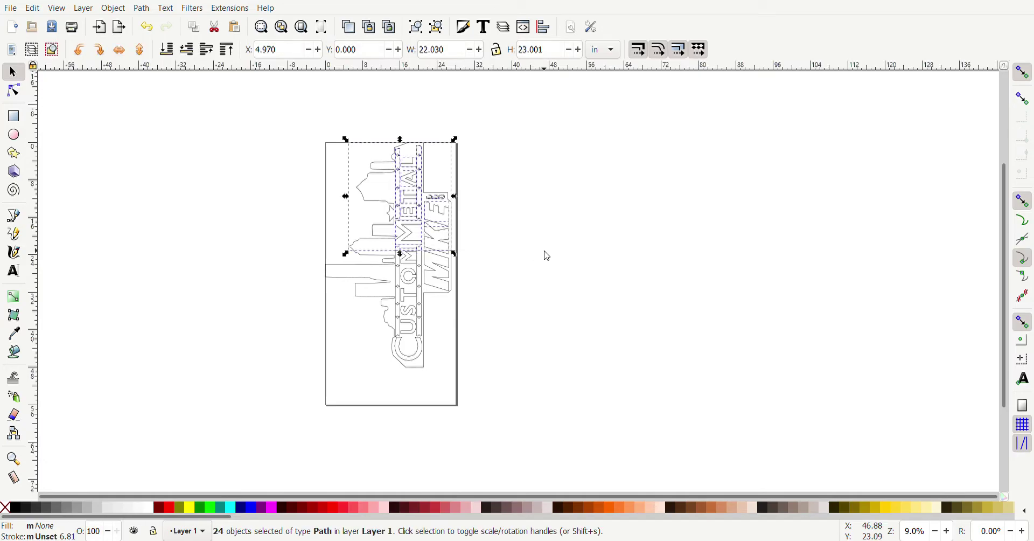
scroll(432, 283, "up", 5)
scroll(429, 285, "down", 8)
scroll(429, 283, "up", 3)
scroll(430, 269, "up", 1)
scroll(429, 253, "up", 6)
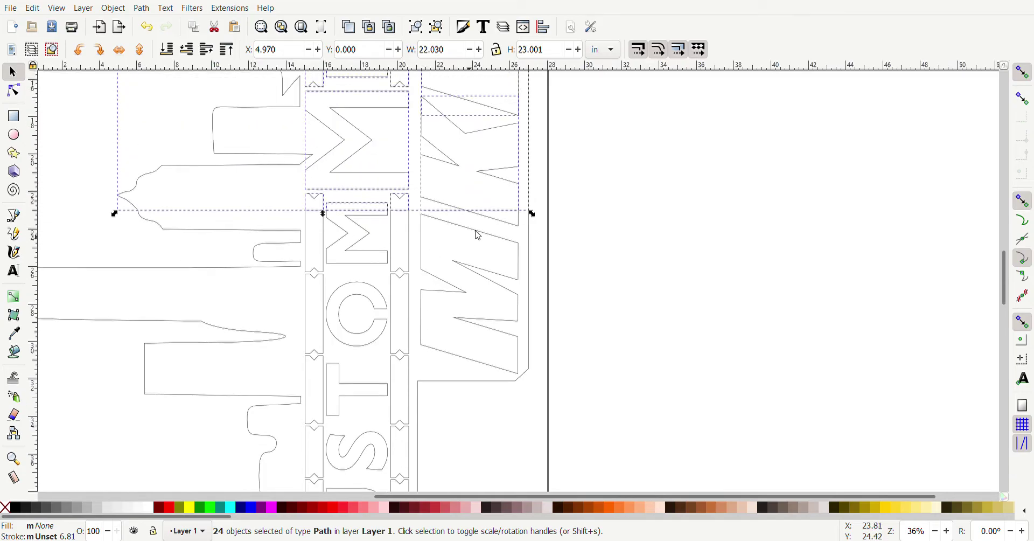
scroll(280, 302, "down", 2)
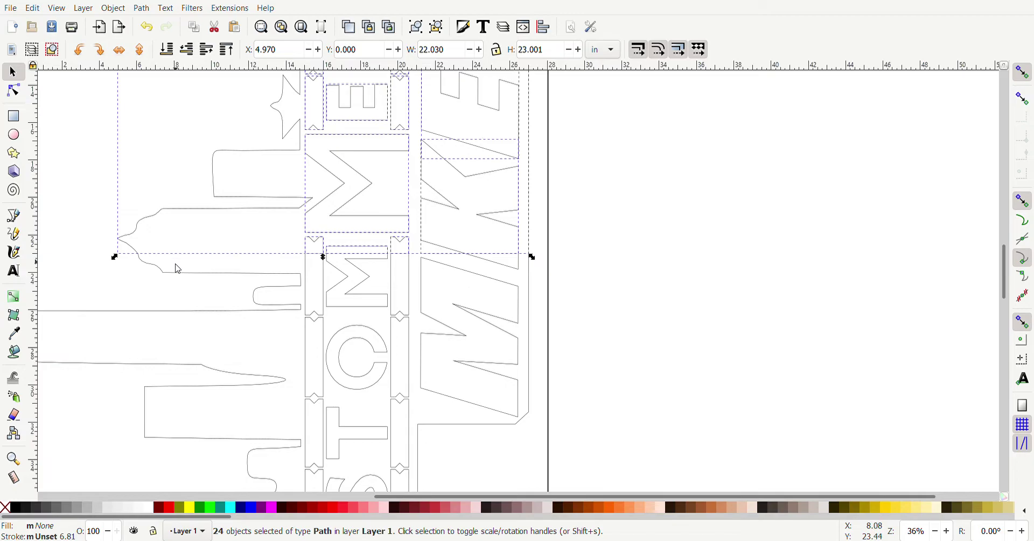
scroll(173, 265, "down", 4)
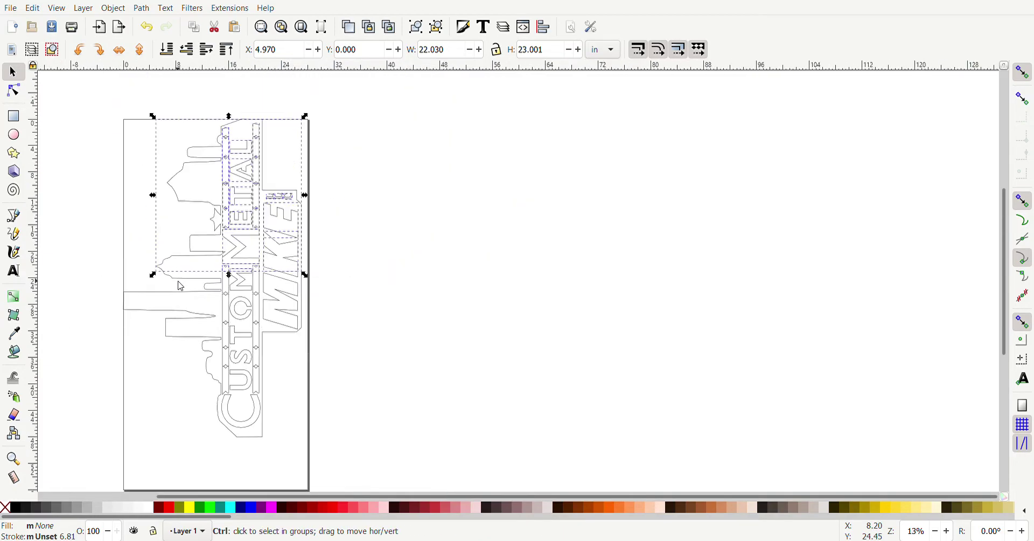
left_click(150, 13)
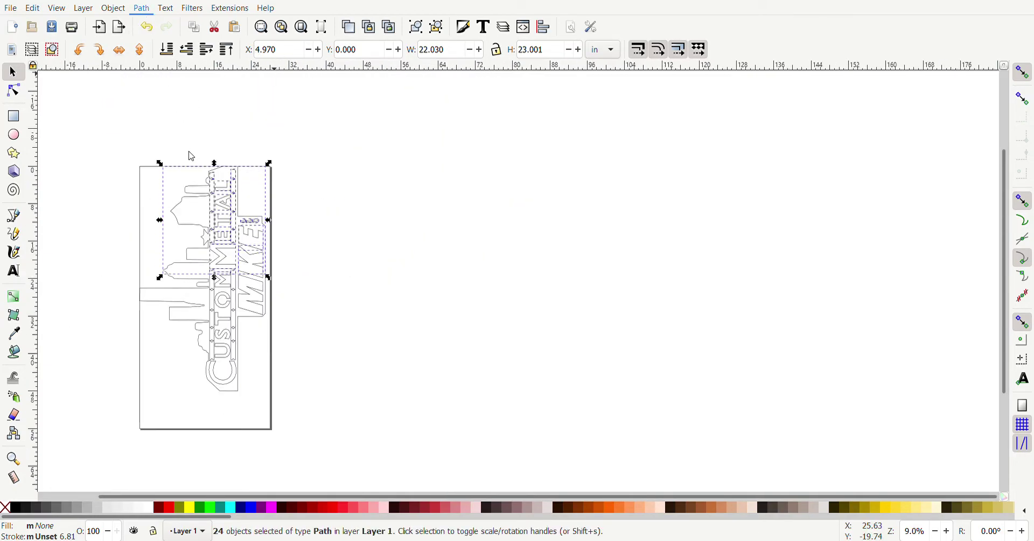
left_click(176, 164)
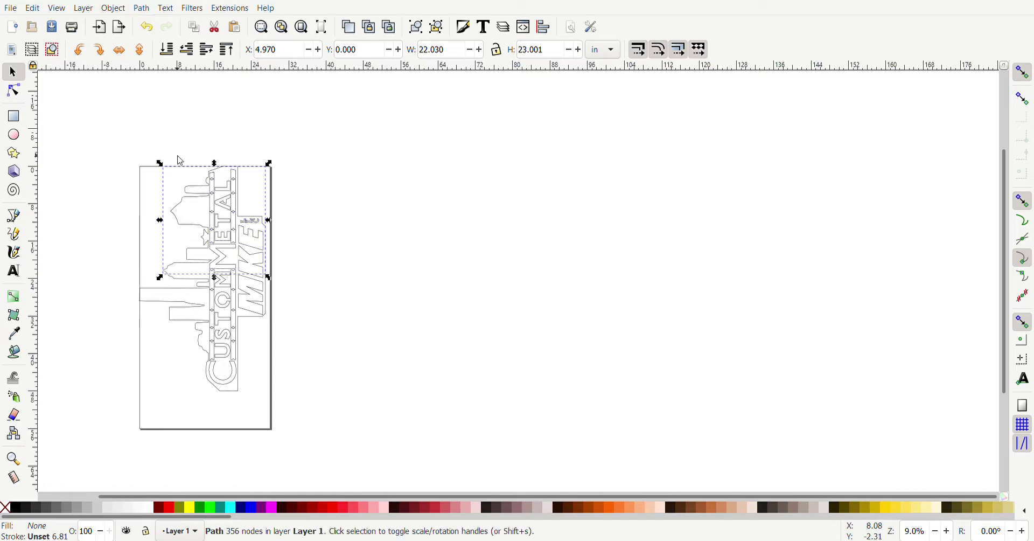
Step: Try moving the combined upper section upward, away from the lower part of the logo
left_click_drag(224, 210, 225, 182)
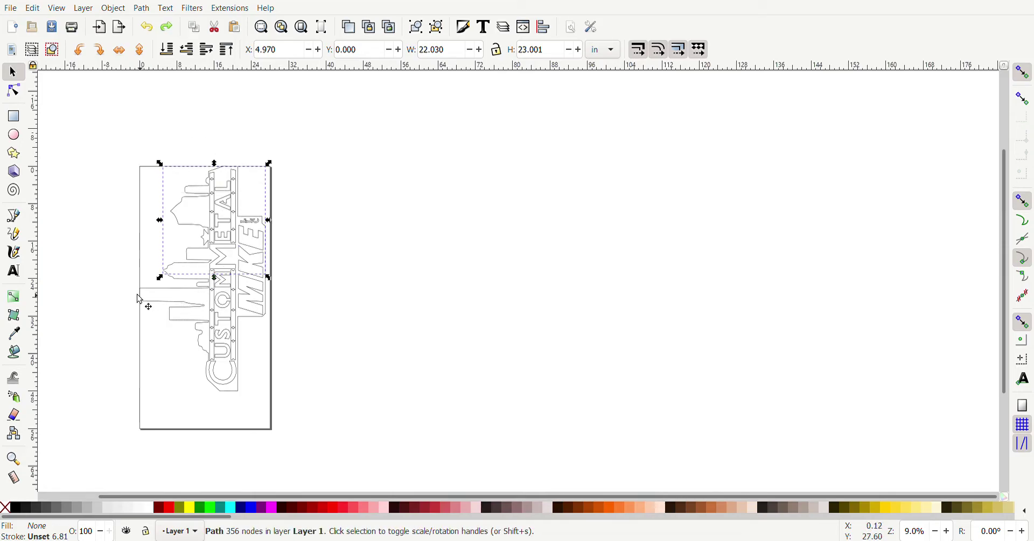
Step: Select all the logo paths below the 23 in split and combine them into a single path
left_click_drag(108, 277, 356, 412)
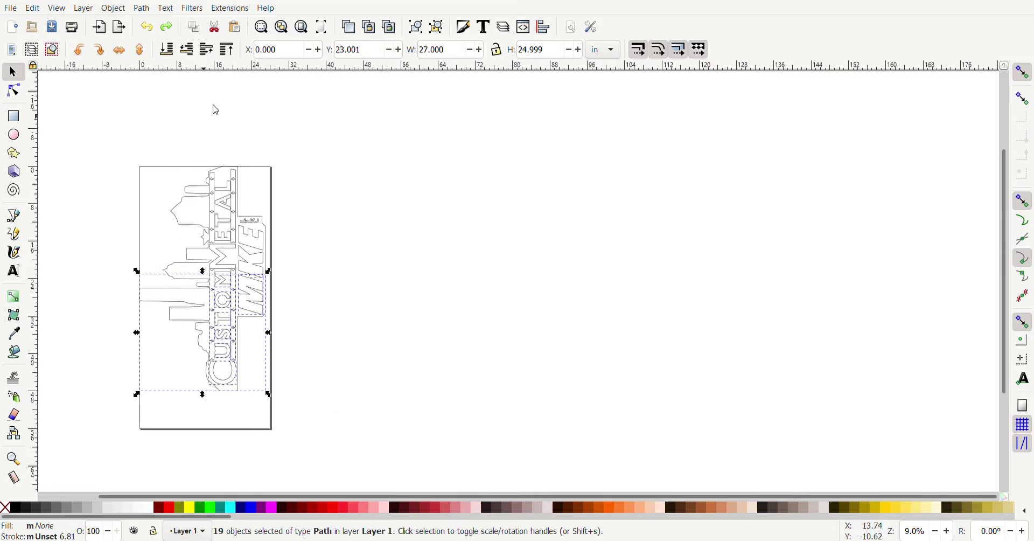
left_click(141, 9)
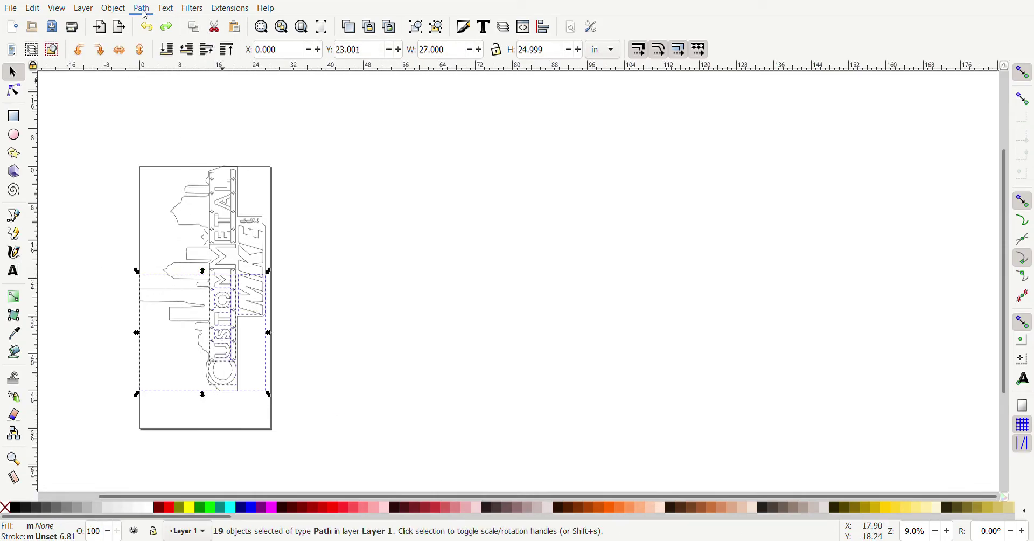
left_click(170, 171)
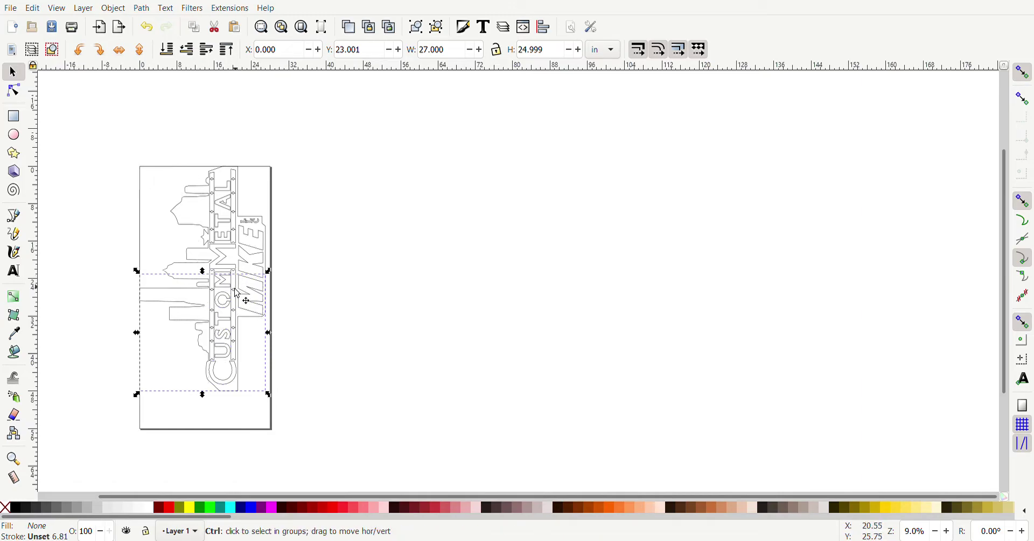
Step: Set the combined lower section's Y position to 23.000 in
scroll(229, 245, "up", 5, "ctrl")
scroll(350, 195, "up", 3, "ctrl")
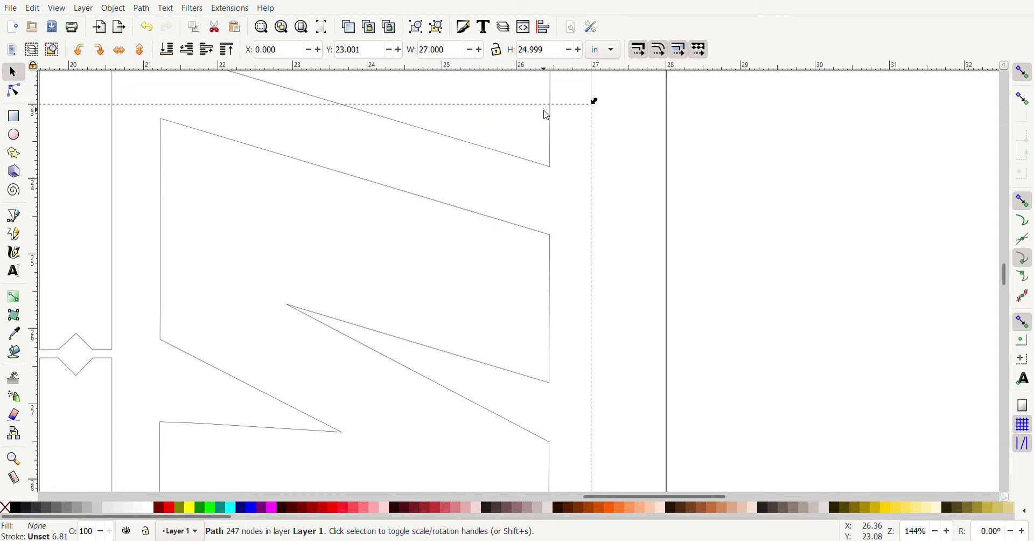
scroll(543, 116, "up", 1)
scroll(261, 110, "down", 4)
scroll(260, 110, "up", 14)
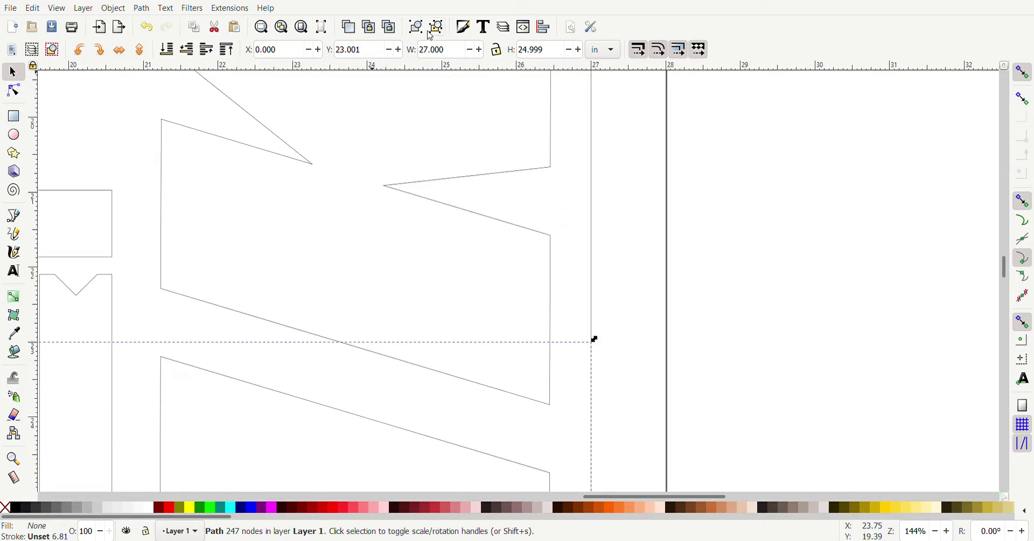
left_click(377, 54)
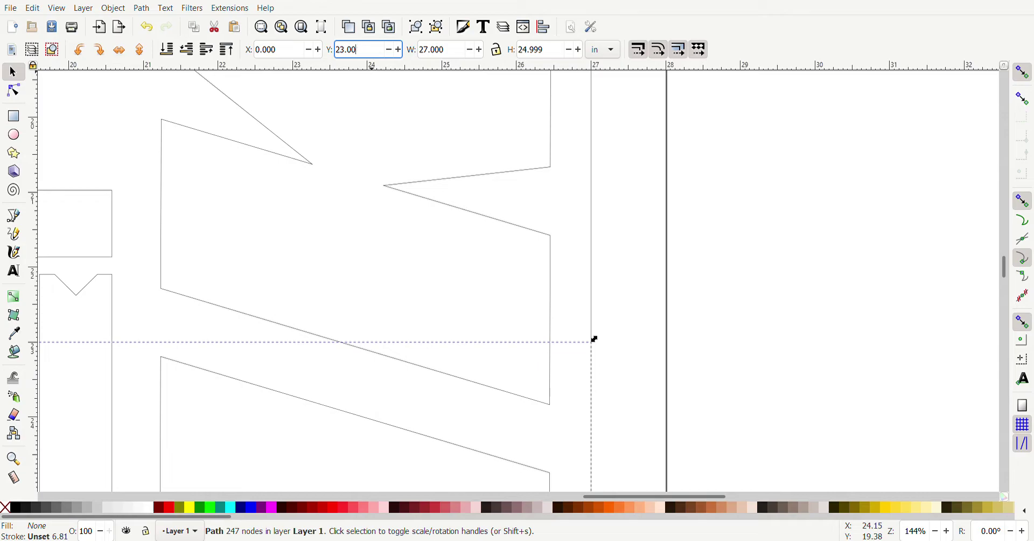
key("Return")
Step: Examine the seam between the upper and lower sections near the logo's outer edge, then check the whole lower section
scroll(544, 325, "up", 6, "ctrl")
scroll(832, 391, "up", 1, "ctrl")
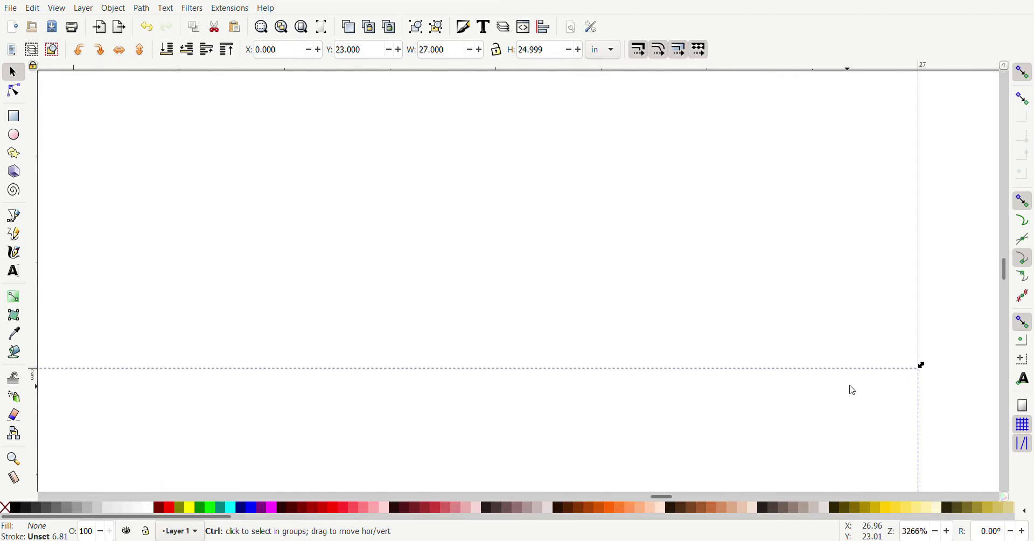
scroll(879, 415, "down", 2, "ctrl")
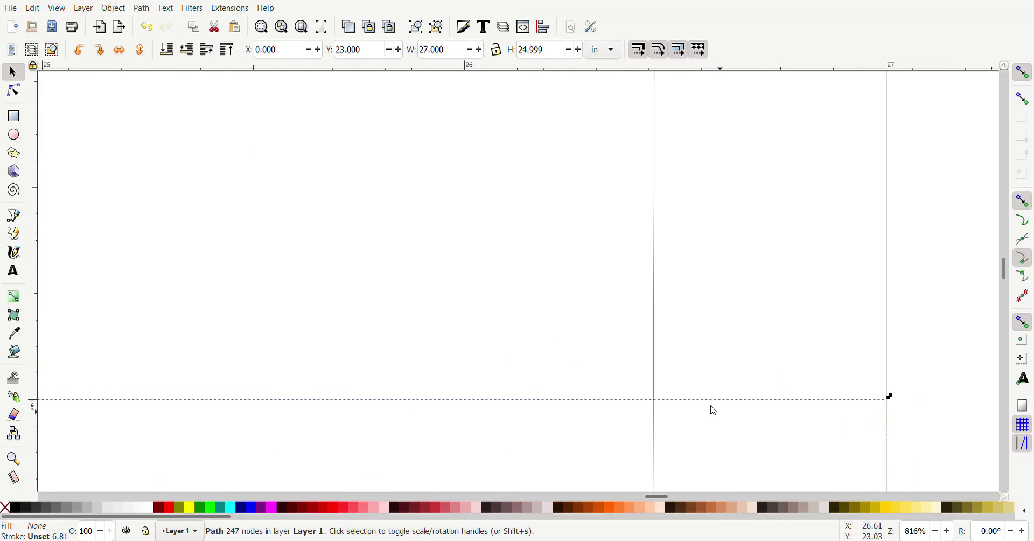
scroll(498, 219, "down", 3, "ctrl")
scroll(461, 286, "down", 2)
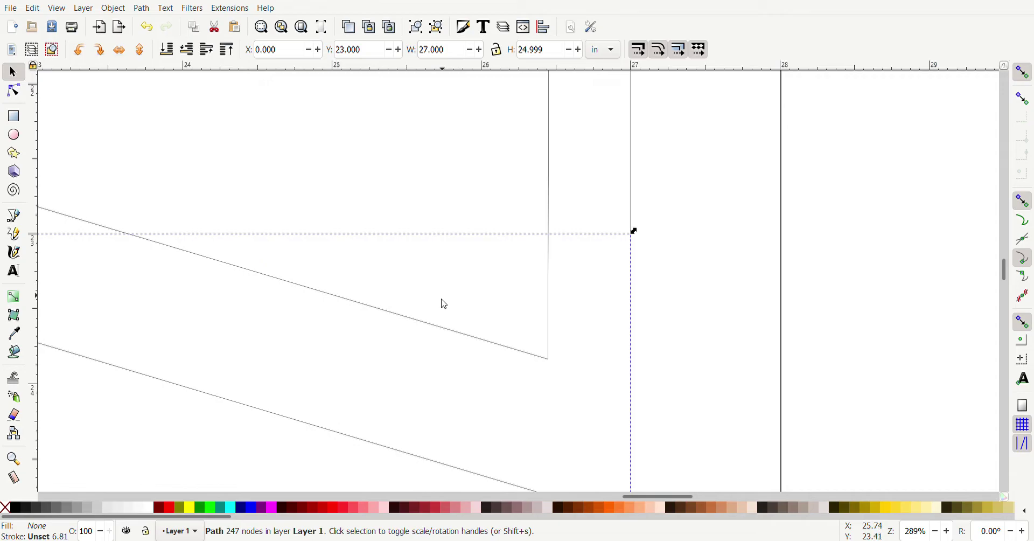
scroll(432, 327, "down", 5, "ctrl")
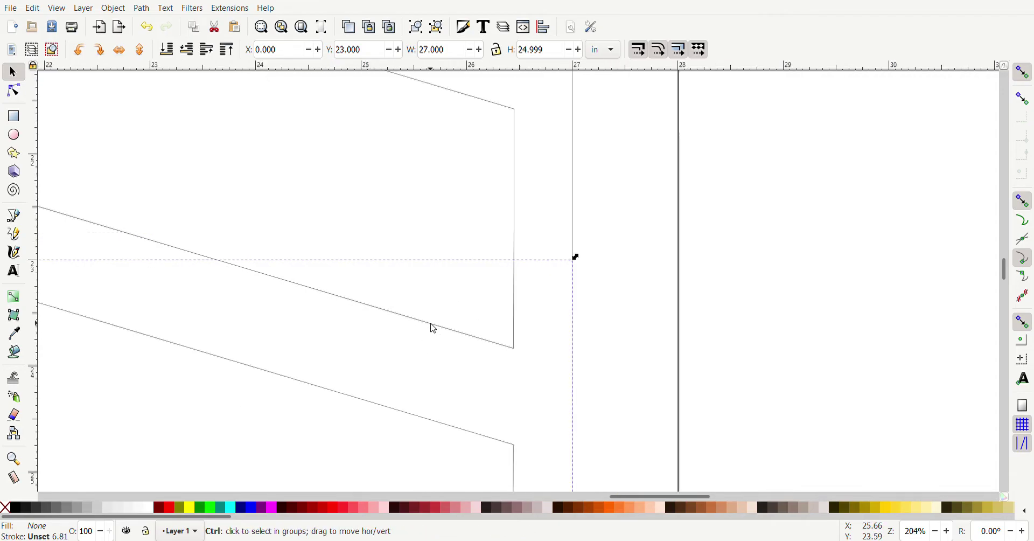
scroll(404, 358, "down", 4)
scroll(351, 371, "down", 2)
scroll(347, 345, "down", 3, "ctrl")
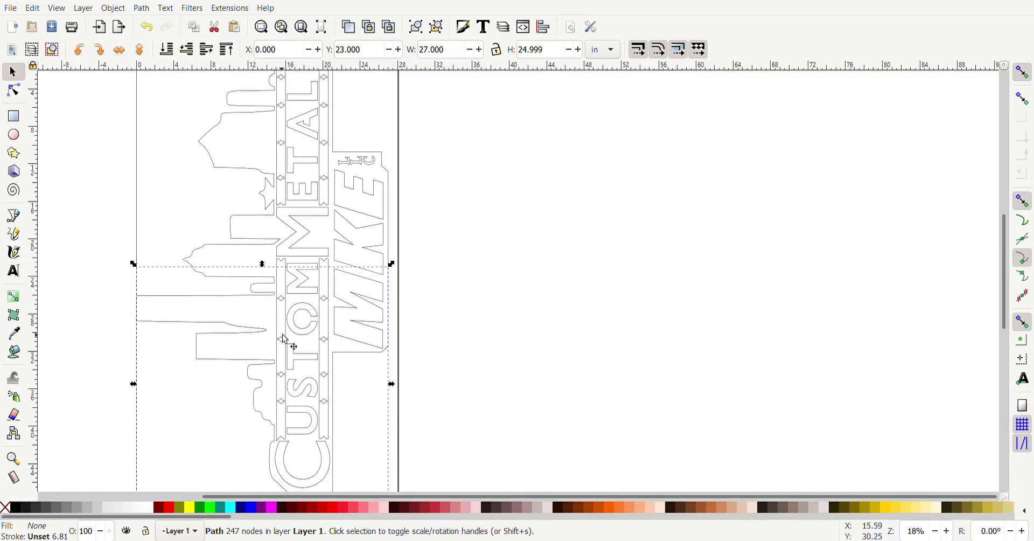
scroll(289, 341, "down", 2)
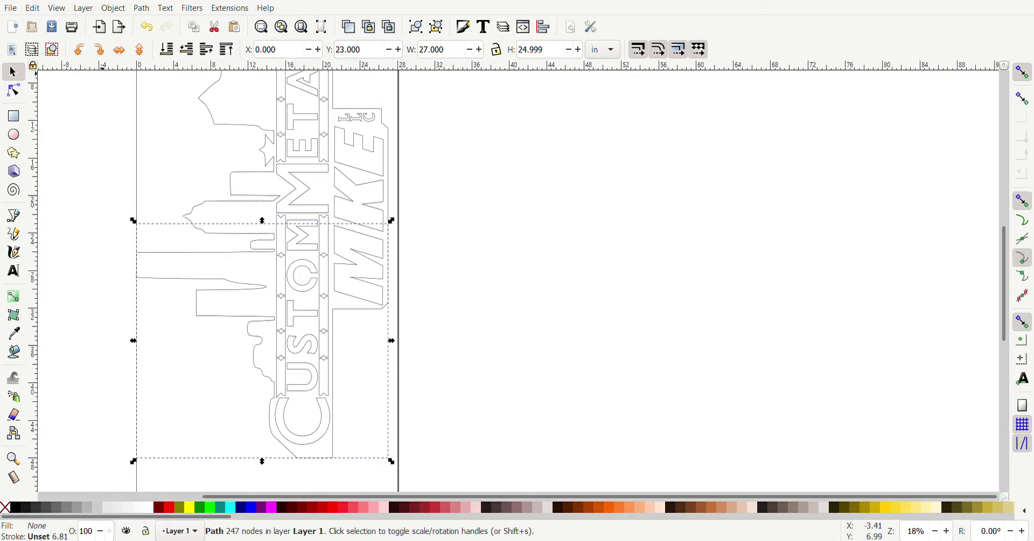
Step: Add a new layer, Layer 2, and move the combined lower section from Layer 1 onto it
left_click(85, 11)
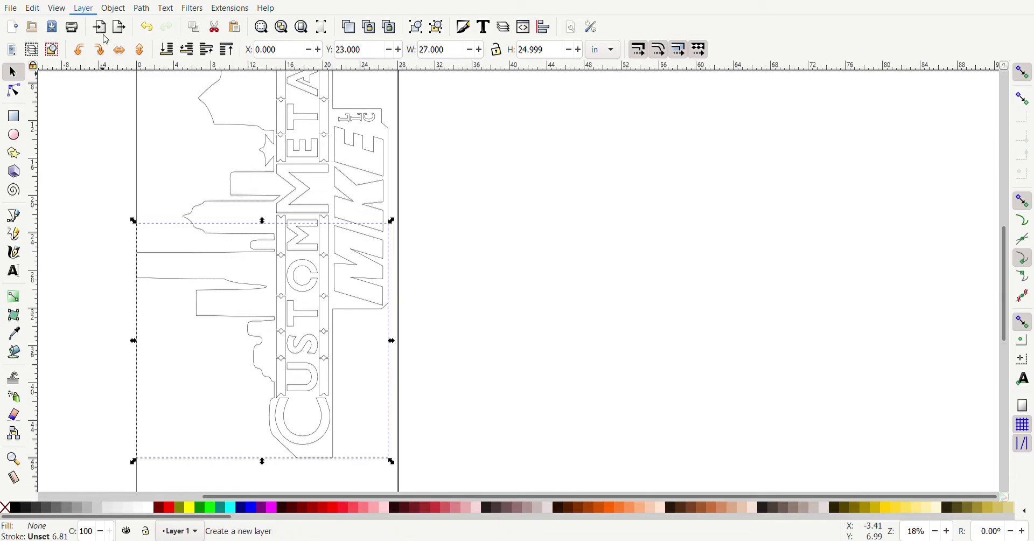
left_click(440, 201)
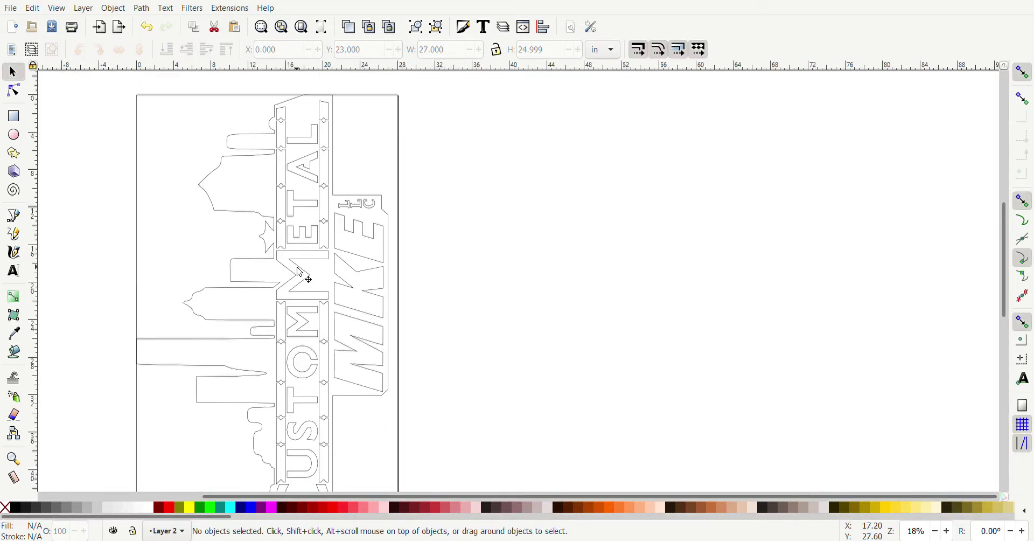
scroll(300, 272, "down", 4)
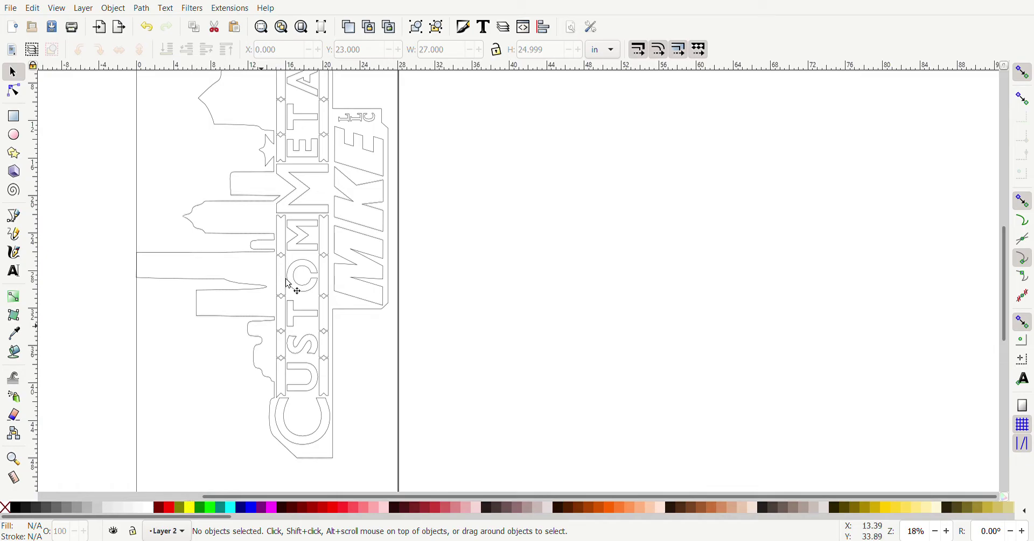
scroll(291, 243, "up", 4)
scroll(269, 350, "down", 1)
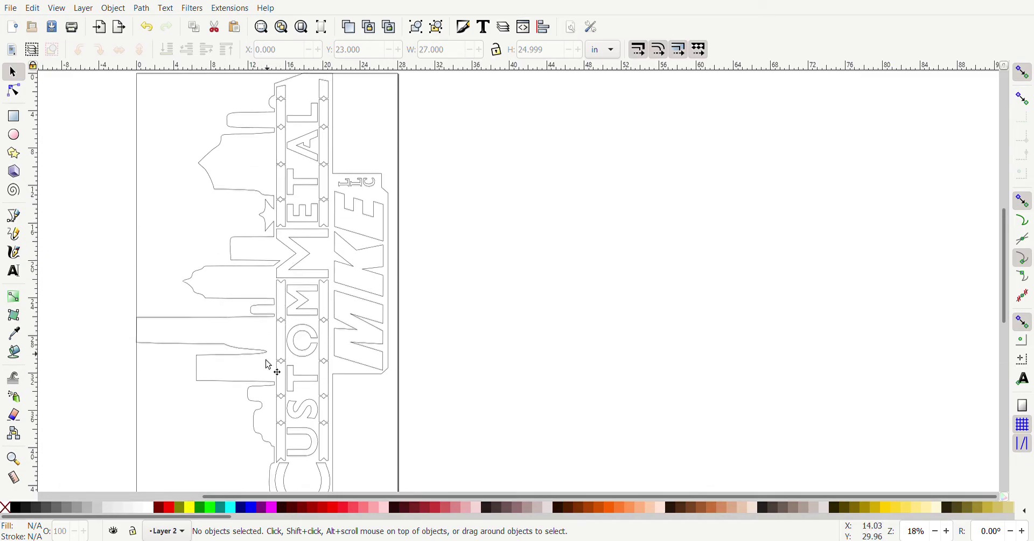
left_click(248, 356)
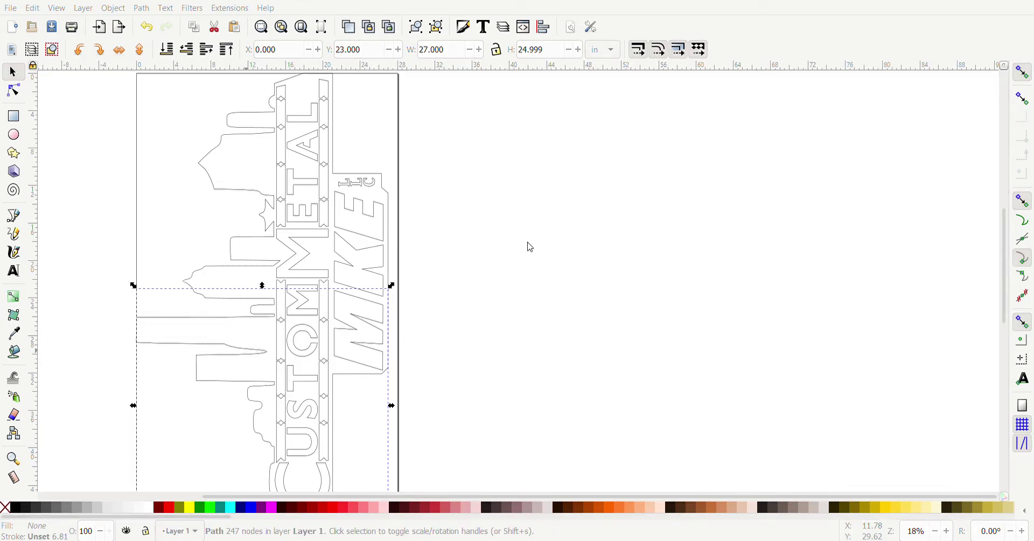
key("shift+Page_Up")
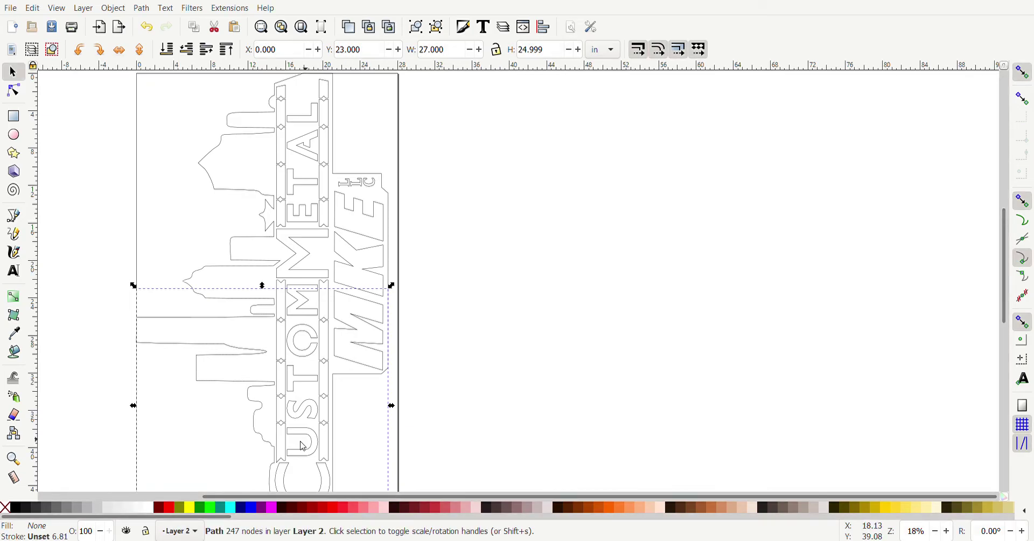
Step: Hide Layer 2 and save the document as cut1.svg with only the upper section showing
scroll(243, 426, "down", 5)
scroll(250, 378, "up", 2)
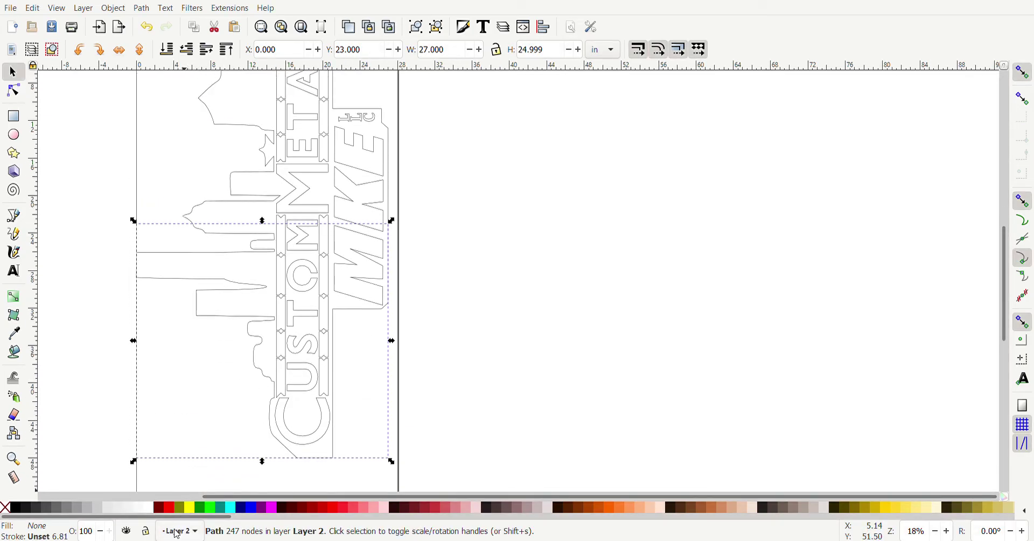
left_click(128, 531)
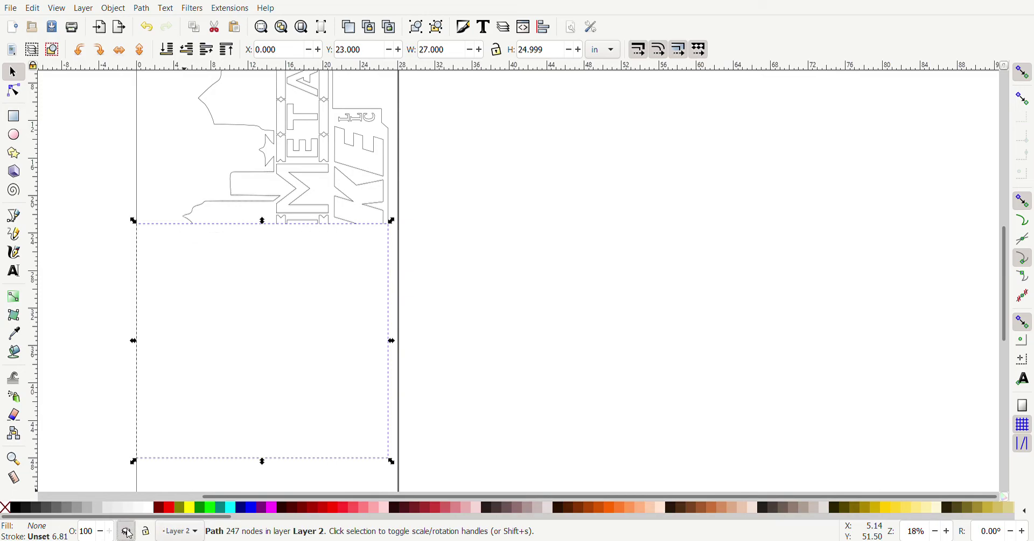
left_click(141, 138)
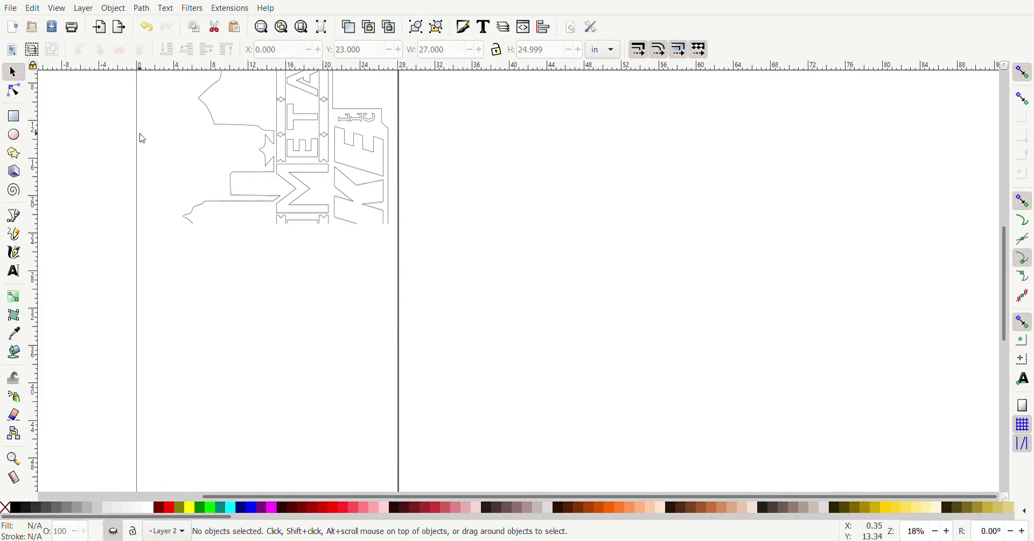
scroll(162, 194, "up", 6)
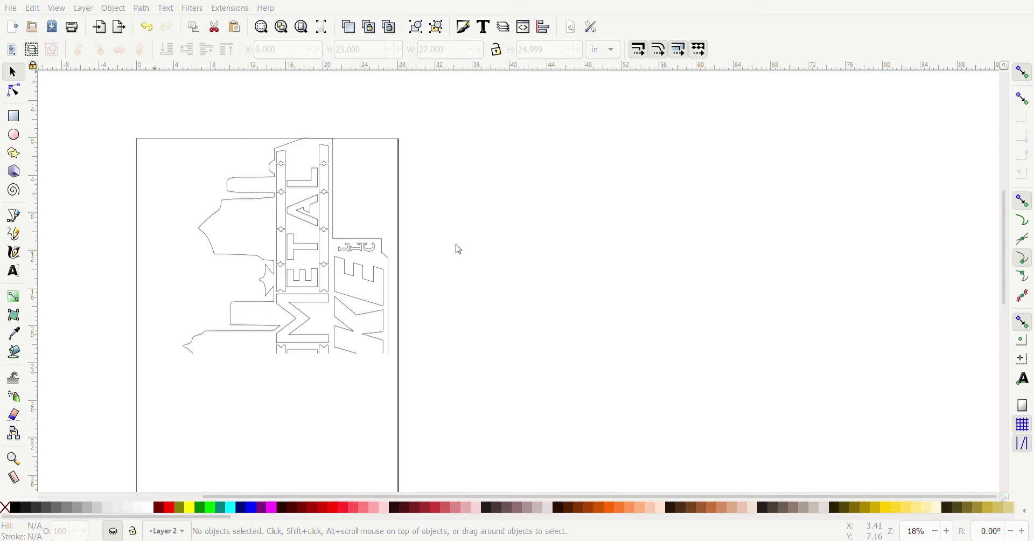
key("ctrl+s")
scroll(146, 185, "down", 1)
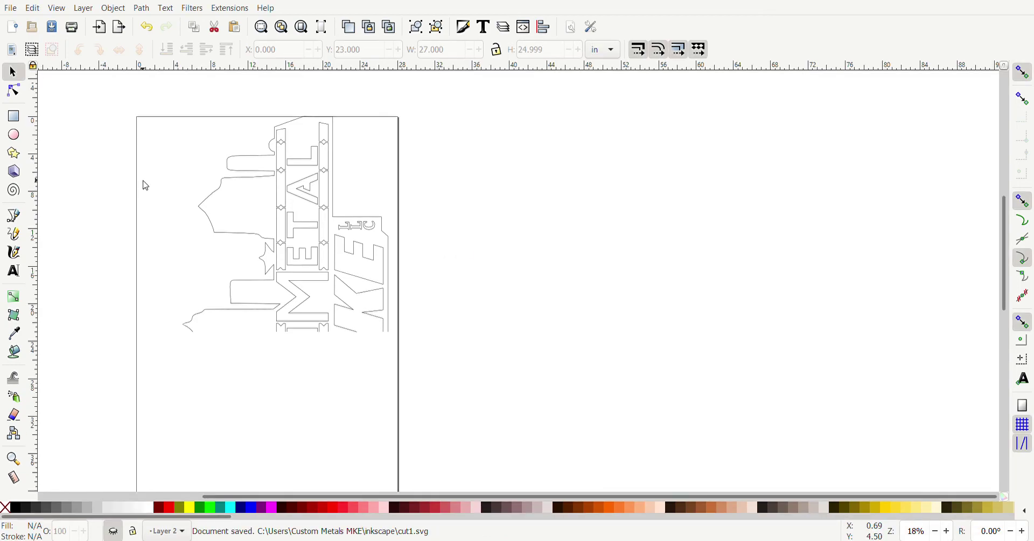
Step: Show Layer 2 again, make Layer 1 the current layer and hide it so only the lower section is displayed
scroll(146, 185, "down", 3)
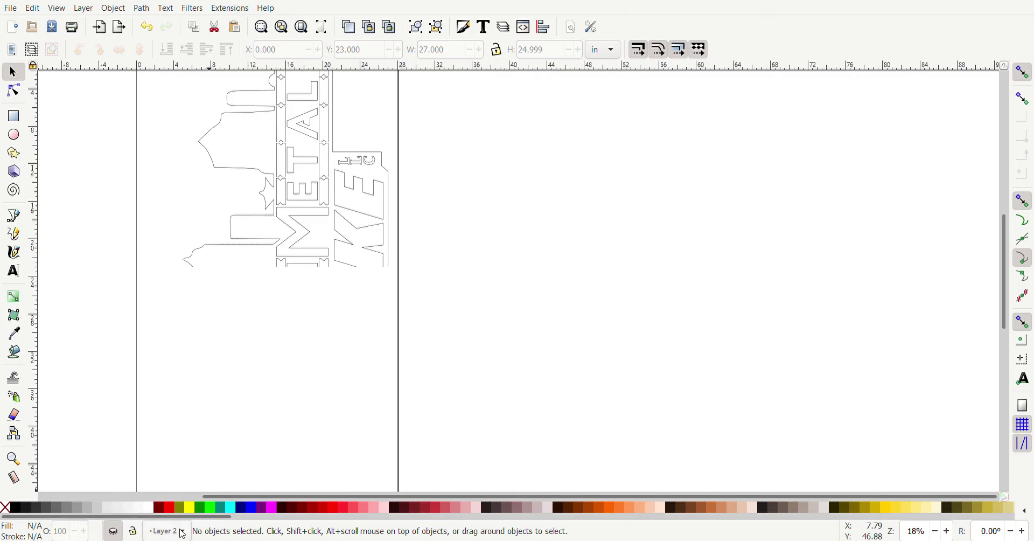
left_click(114, 532)
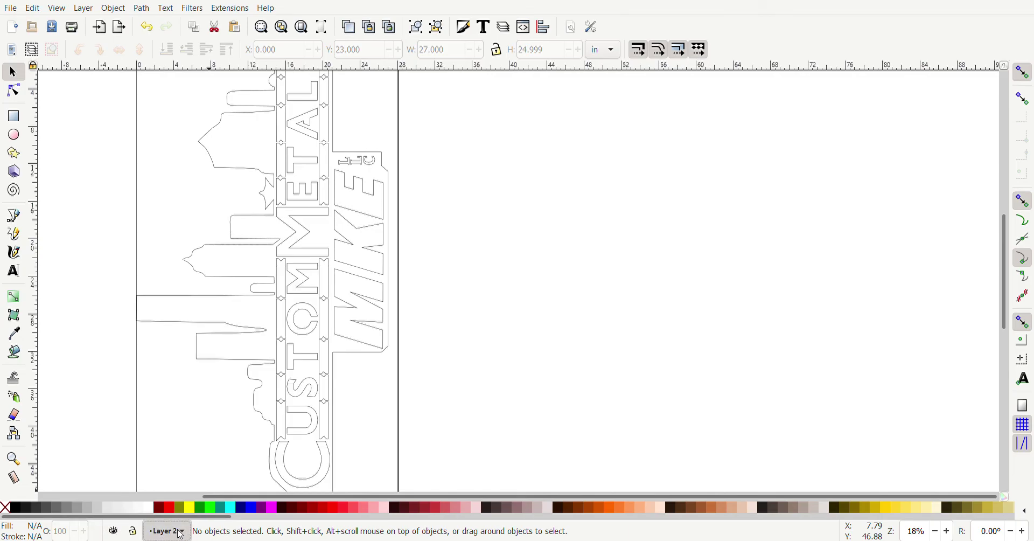
scroll(181, 533, "down", 1)
left_click(113, 532)
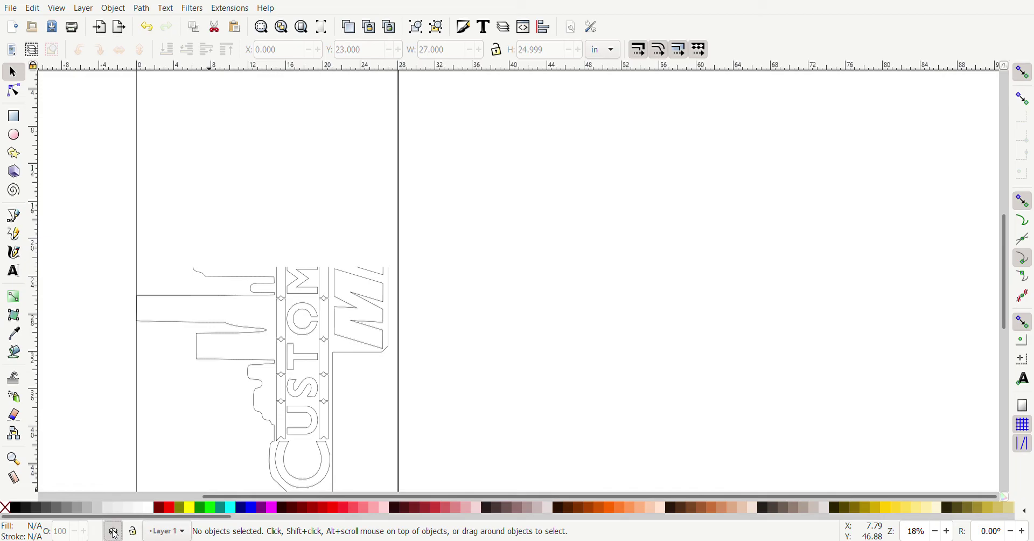
scroll(214, 372, "down", 2)
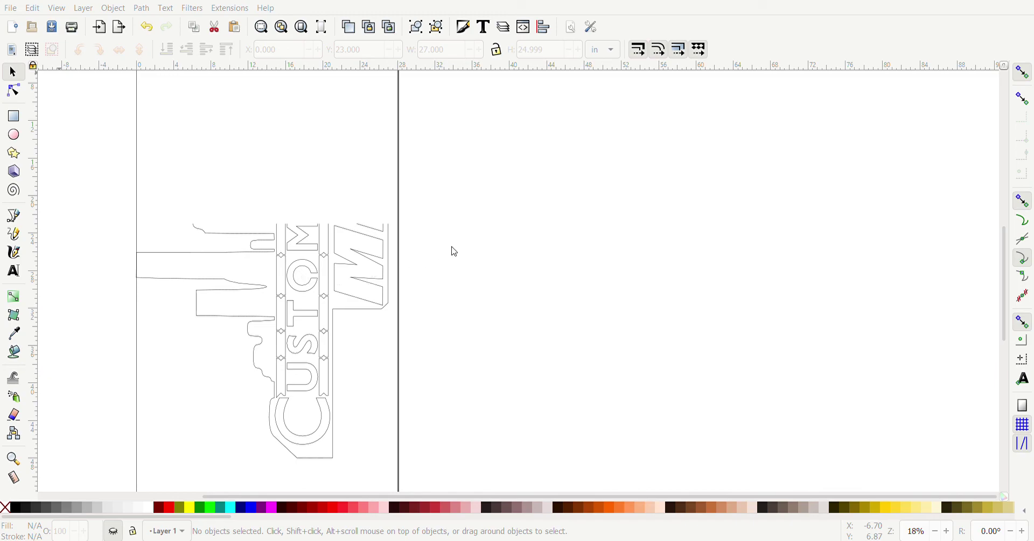
Step: Save the document with only the lower section showing, then make Layer 1 visible again
key("ctrl+s")
scroll(455, 248, "up", 1)
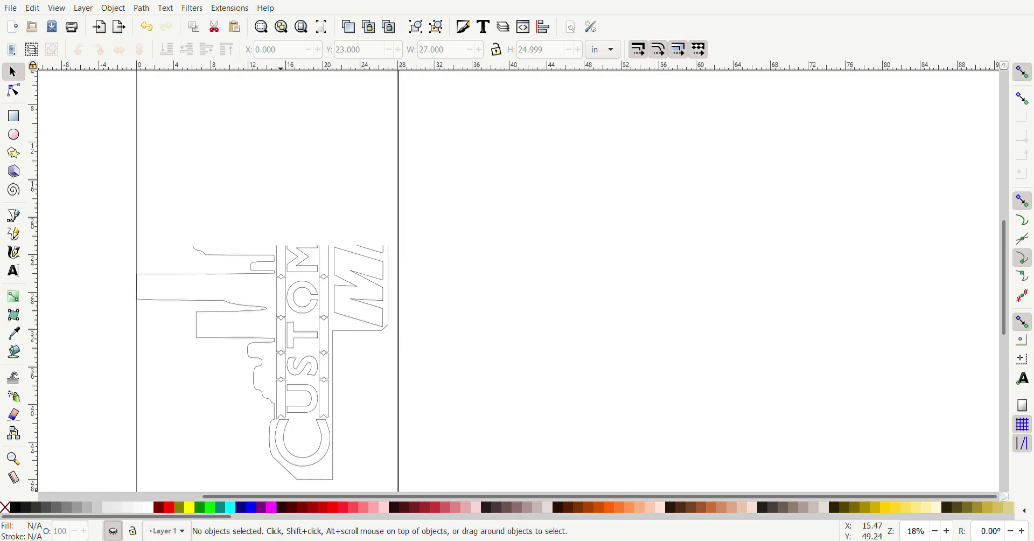
left_click(114, 532)
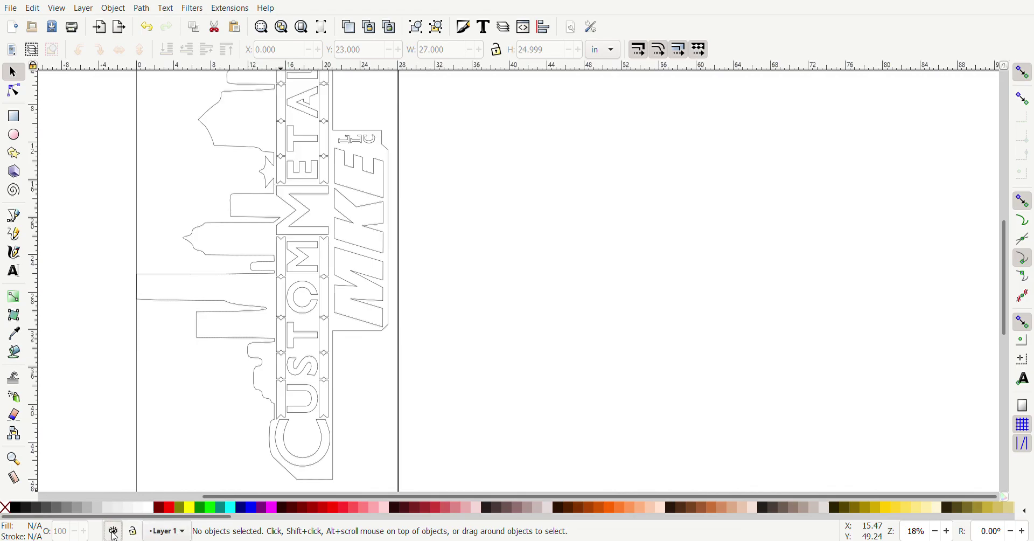
scroll(258, 238, "up", 1)
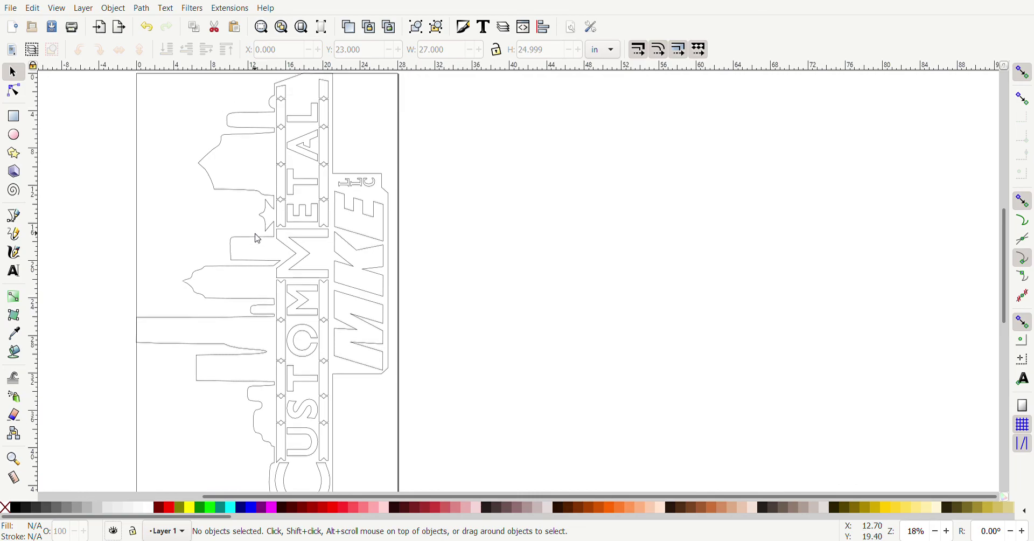